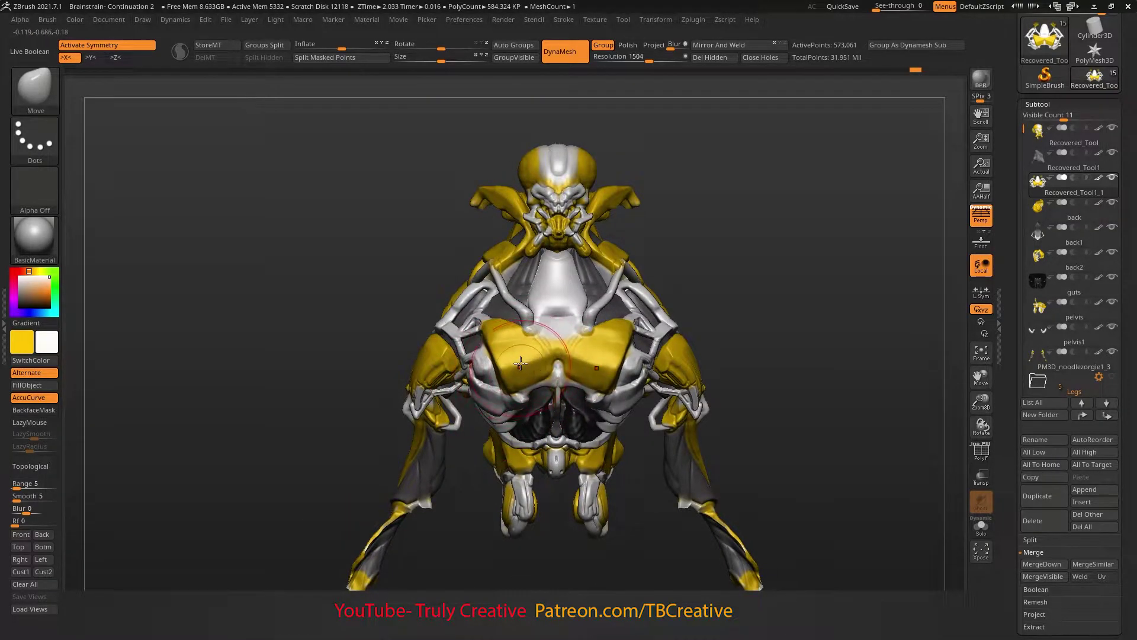
- Smooth the yellow chest plate into a rounded shape and orbit to inspect it
mouse_move(534, 363)
shift+right_down()
mouse_move(506, 312)
mouse_move(559, 359)
mouse_move(548, 373)
mouse_move(538, 335)
mouse_move(536, 369)
mouse_move(542, 345)
mouse_move(329, 451)
shift+right_up()
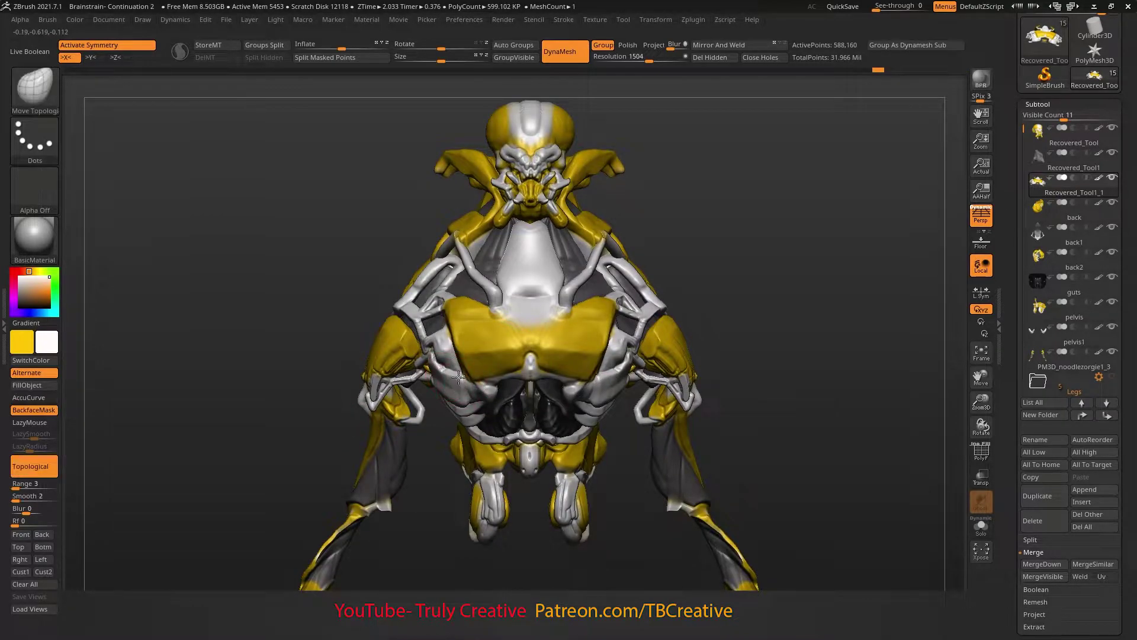
right_drag(597, 400, 611, 361)
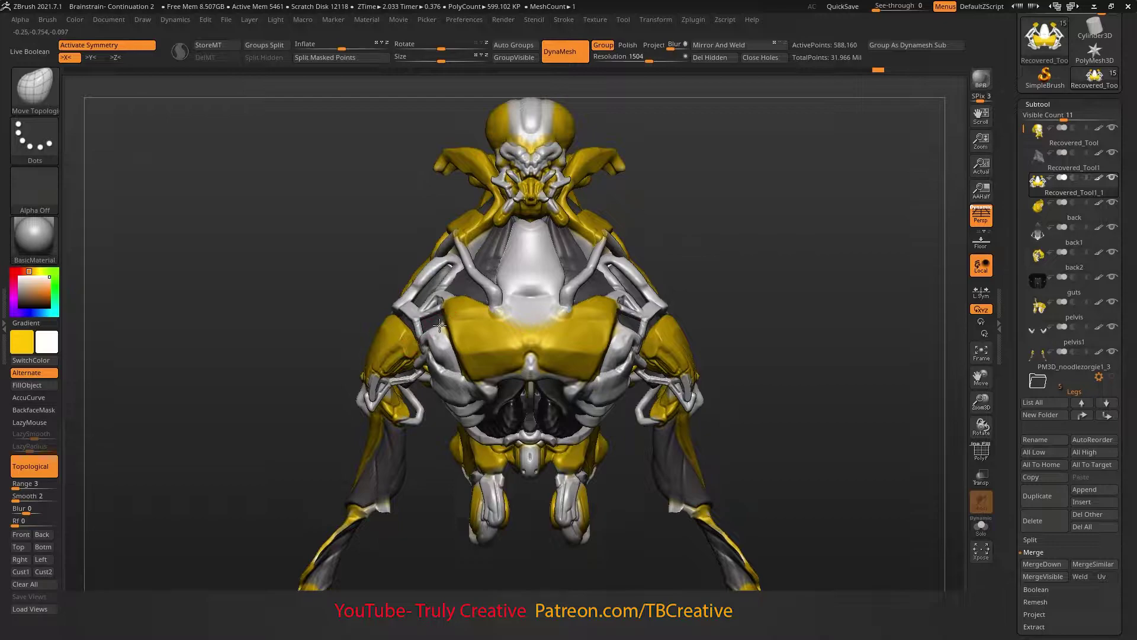
right_drag(496, 350, 550, 392)
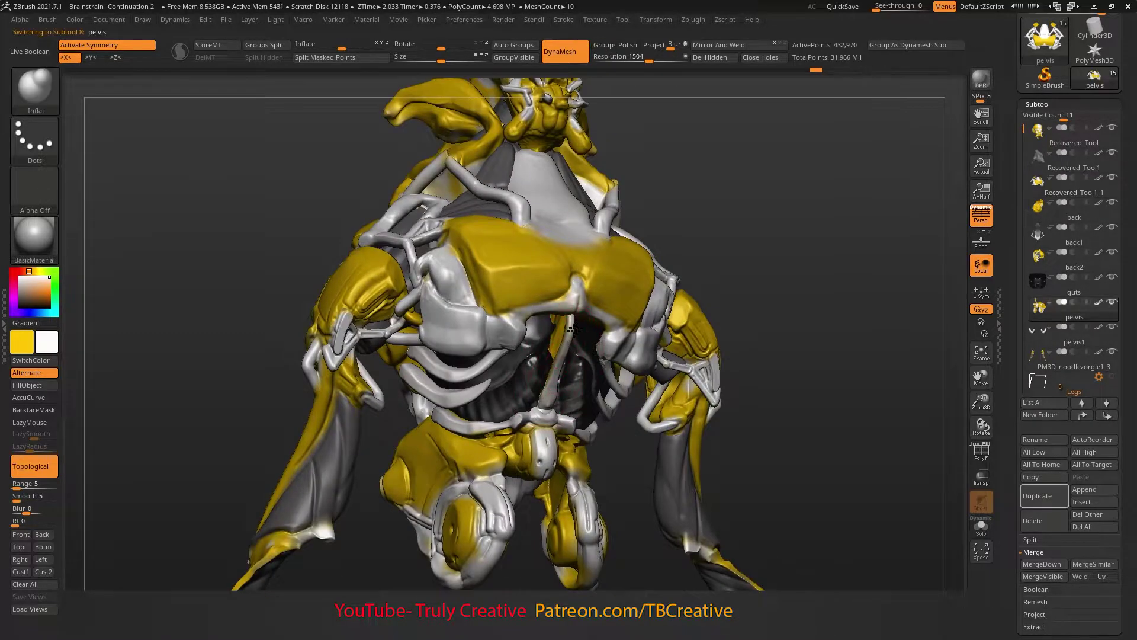
- Reposition the pelvis1 rib cage frame with the Transpose gizmo, checking it from several angles
mouse_move(574, 327)
right_down()
mouse_move(546, 337)
mouse_move(548, 391)
right_up()
key(w)
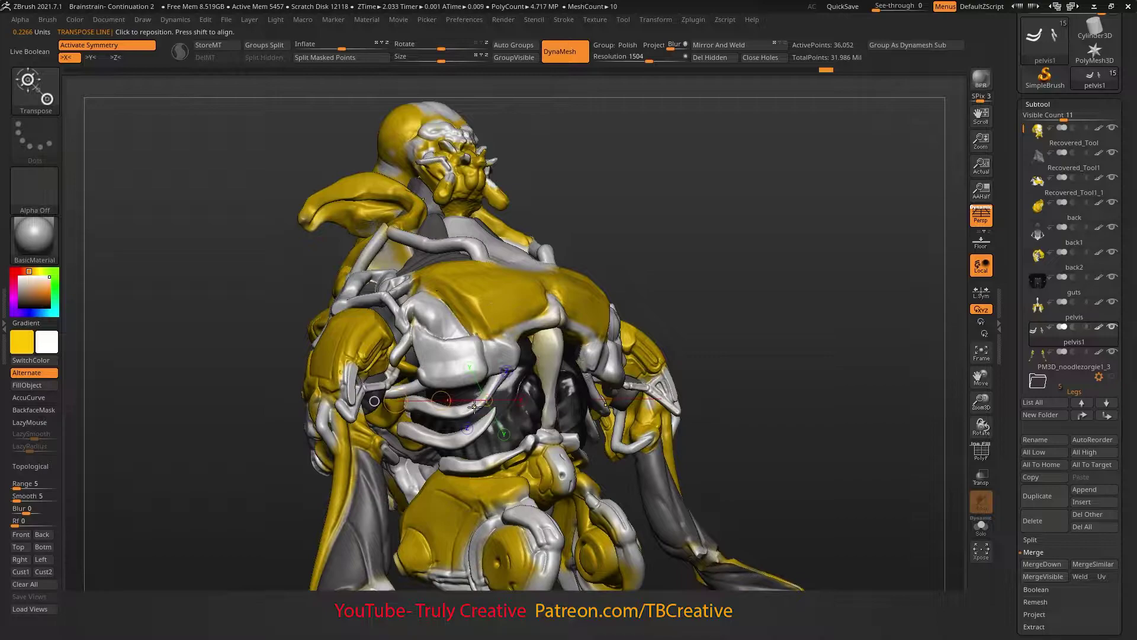
key(q)
right_drag(468, 389, 553, 350)
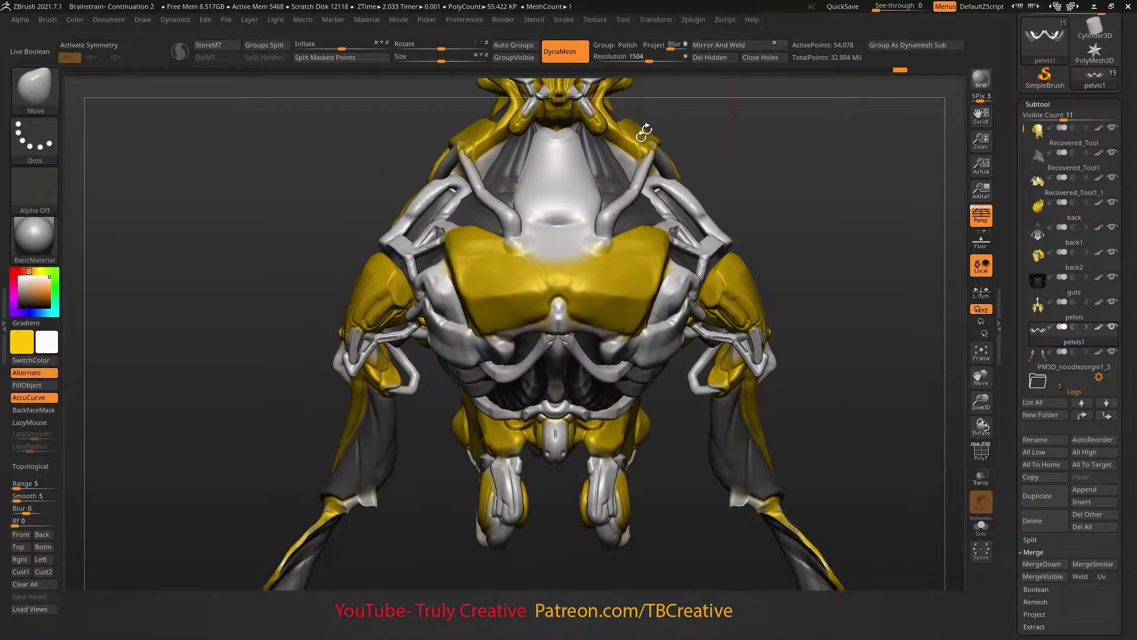
mouse_move(644, 132)
ctrl+right_down()
mouse_move(524, 301)
mouse_move(490, 327)
mouse_move(664, 223)
mouse_move(494, 354)
mouse_move(487, 329)
mouse_move(465, 340)
mouse_move(458, 365)
mouse_move(523, 336)
mouse_move(385, 339)
mouse_move(461, 335)
ctrl+right_up()
- Adjust the silver ribs with the Move Topological brush and frame the whole model
key(b)
key(m)
key(t)
key(f)
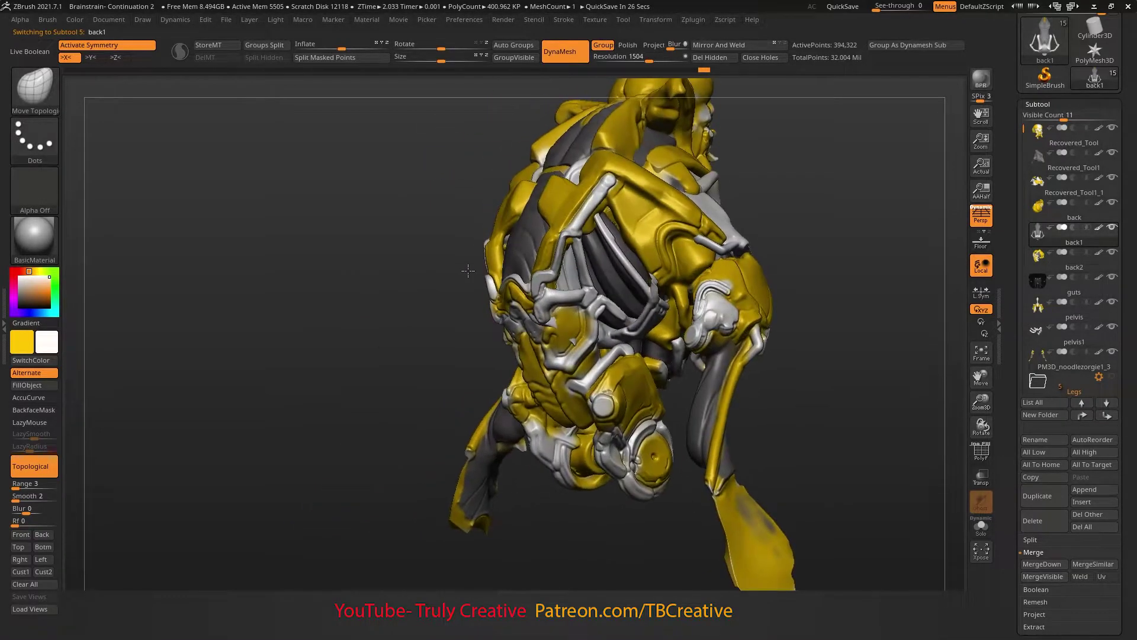
- Select Recovered_Tool1_1 and refine the shoulder plates, checking them from side and front views
mouse_move(435, 274)
right_down()
mouse_move(444, 334)
mouse_move(563, 326)
right_up()
alt+click(444, 334)
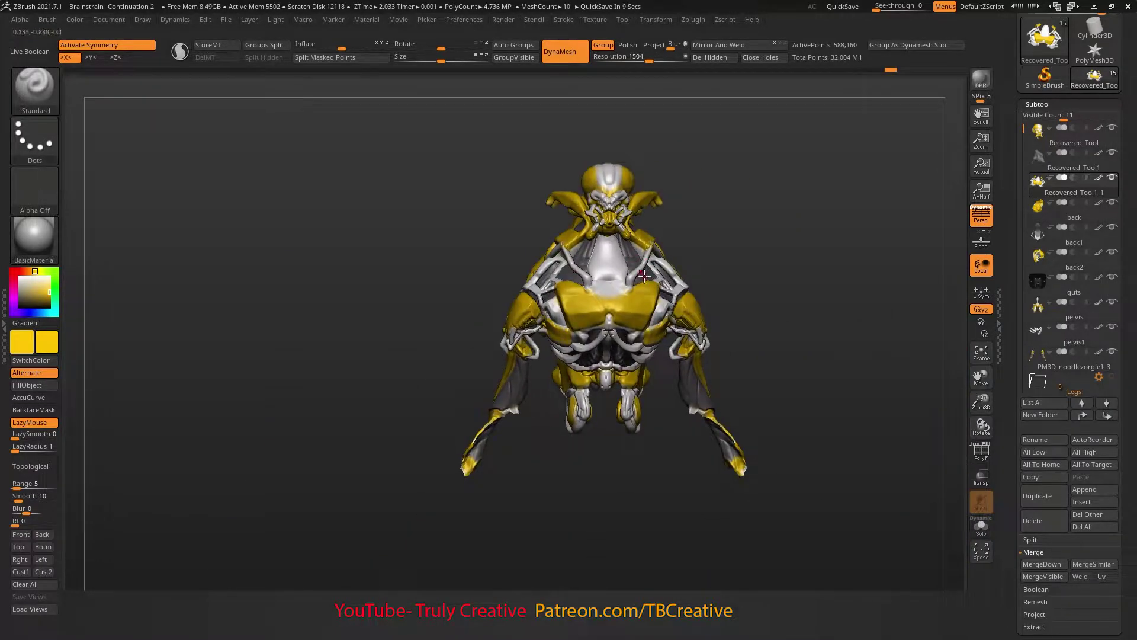
mouse_move(831, 378)
right_down()
mouse_move(779, 315)
mouse_move(640, 343)
right_up()
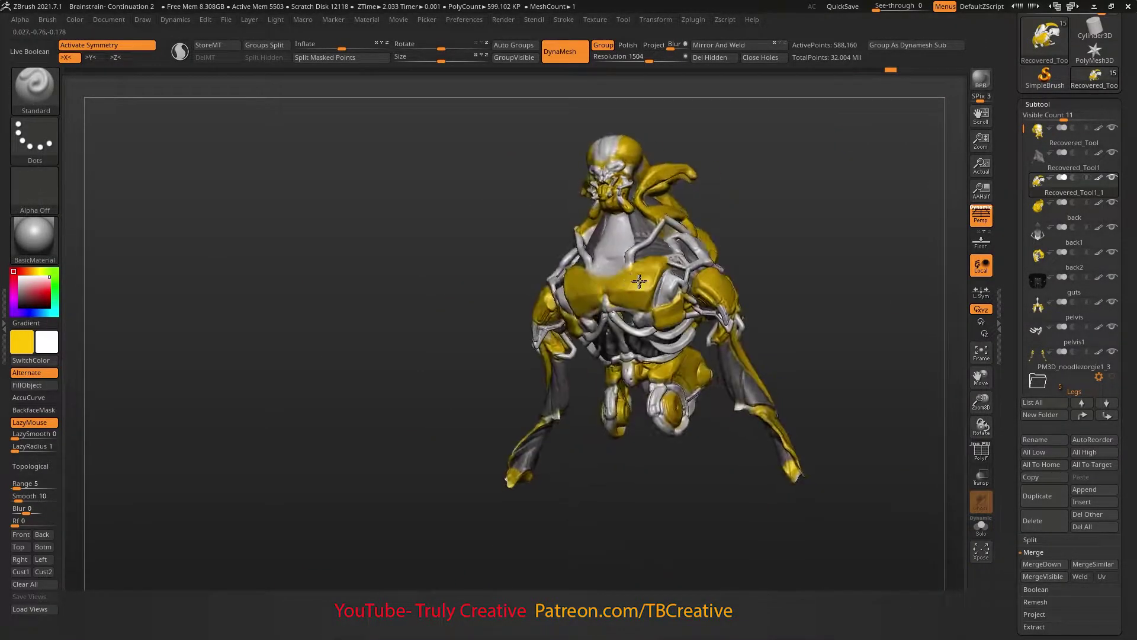
right_drag(661, 265, 663, 304)
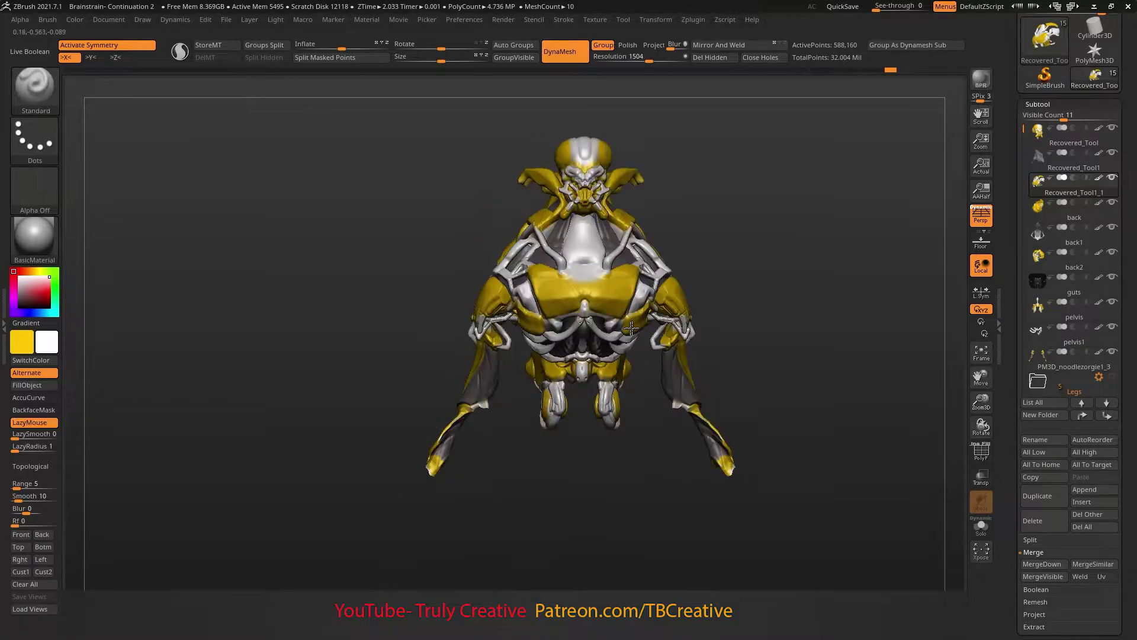
right_drag(612, 330, 583, 273)
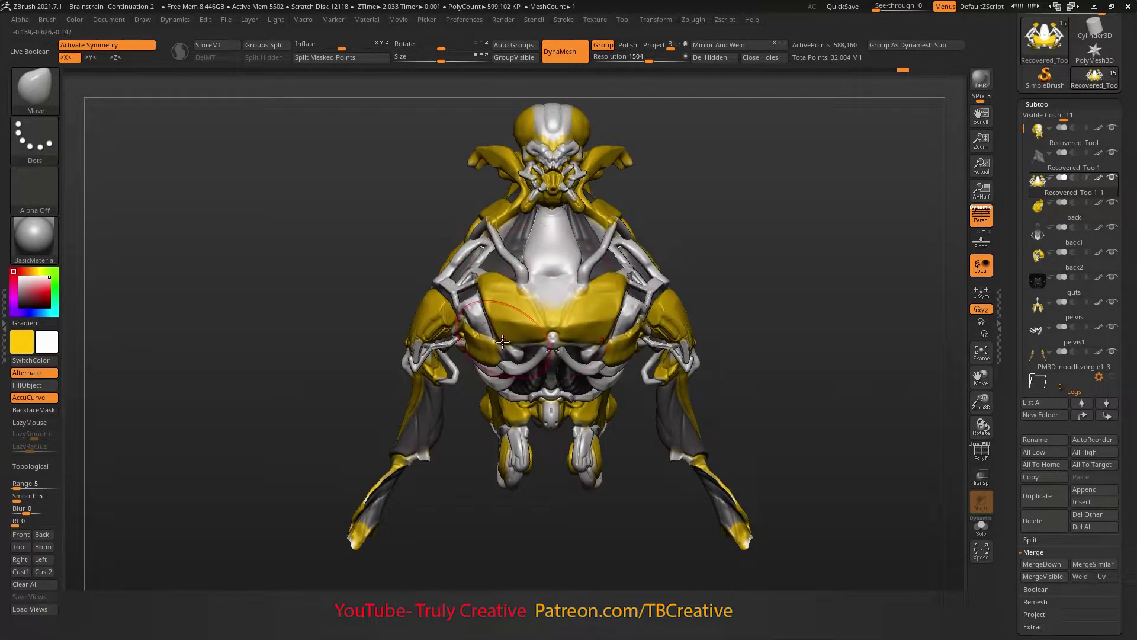
ctrl+right_drag(520, 324, 552, 280)
- Show the Legs folder and orbit to a three-quarter view of the whole creature
click(1116, 382)
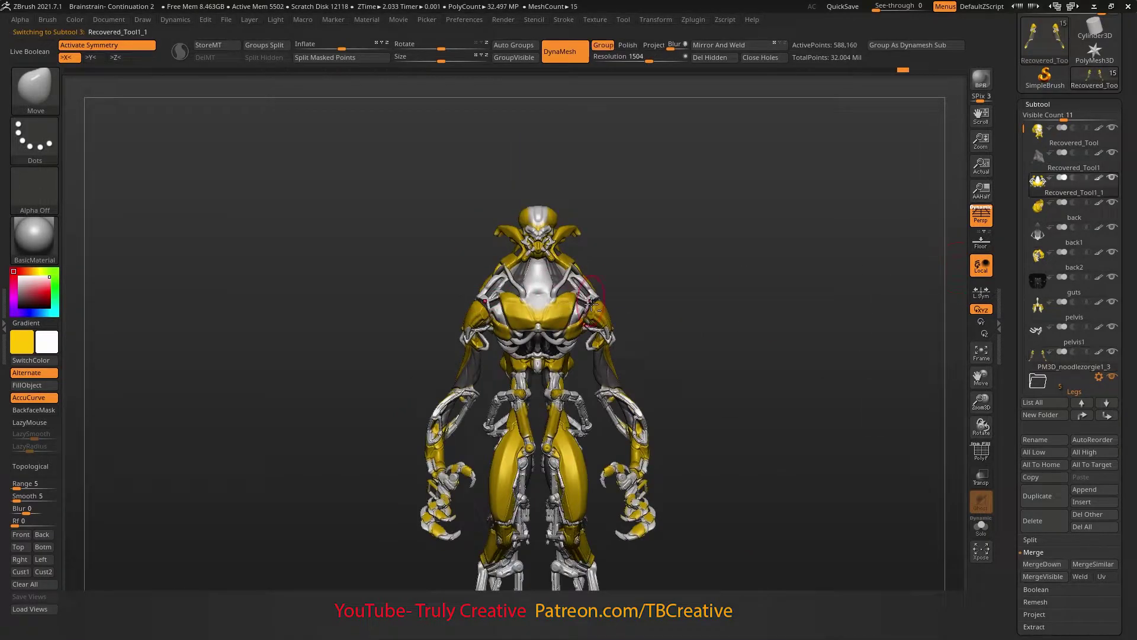
alt+click(535, 225)
right_drag(528, 242, 541, 221)
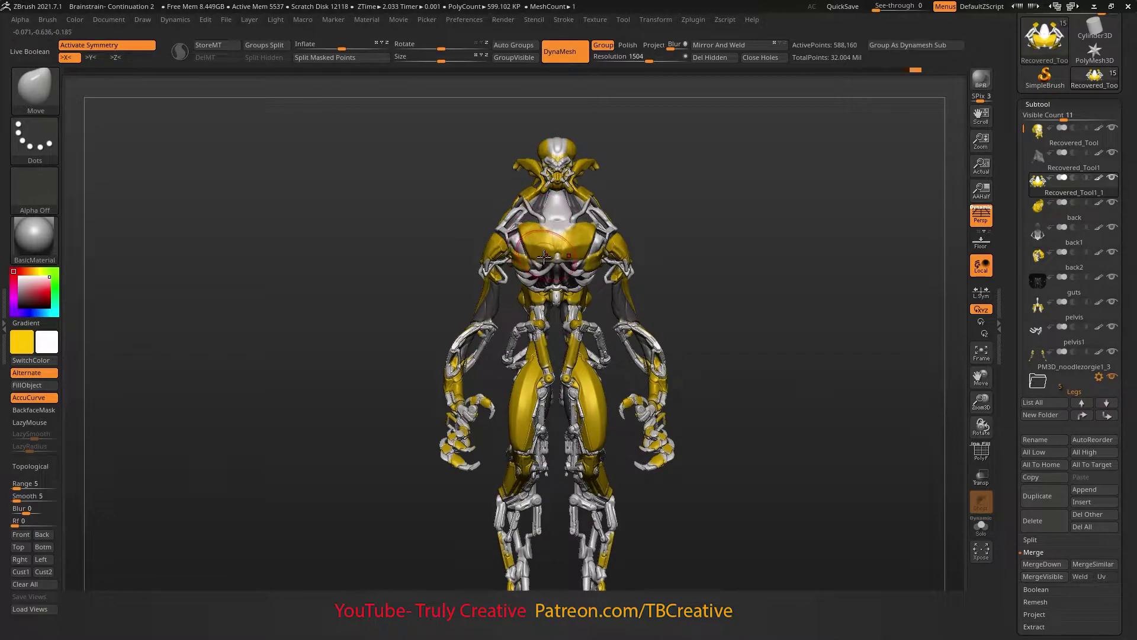
mouse_move(612, 208)
right_down()
mouse_move(645, 225)
mouse_move(574, 256)
right_up()
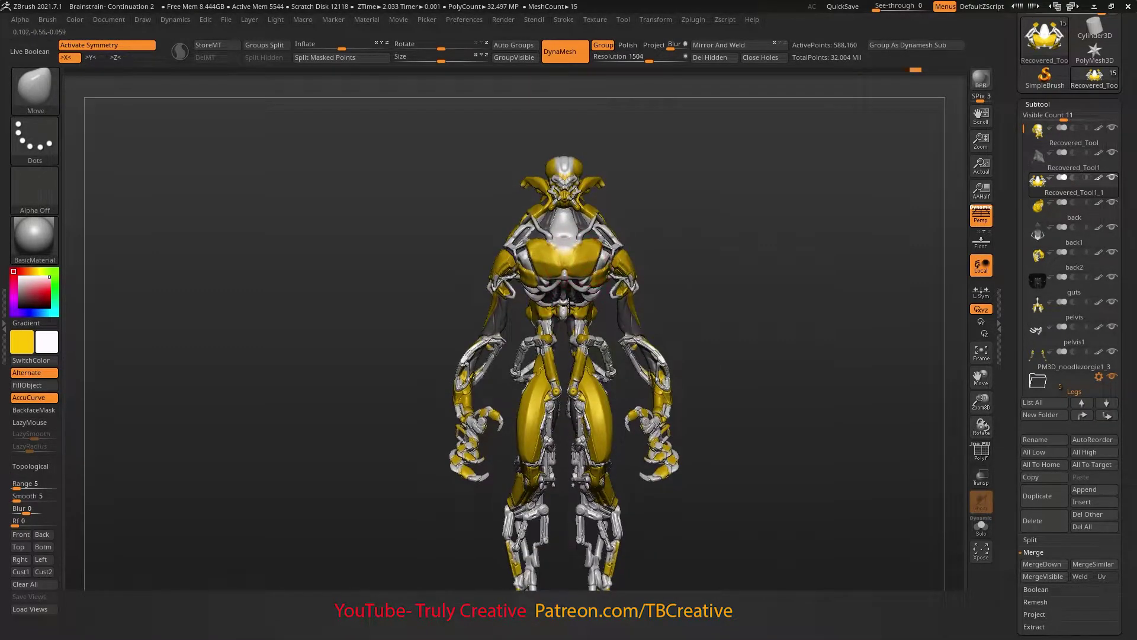
mouse_move(567, 305)
right_down()
mouse_move(584, 289)
mouse_move(728, 249)
mouse_move(655, 254)
mouse_move(667, 262)
mouse_move(761, 233)
mouse_move(637, 191)
mouse_move(575, 136)
mouse_move(616, 158)
mouse_move(597, 167)
right_up()
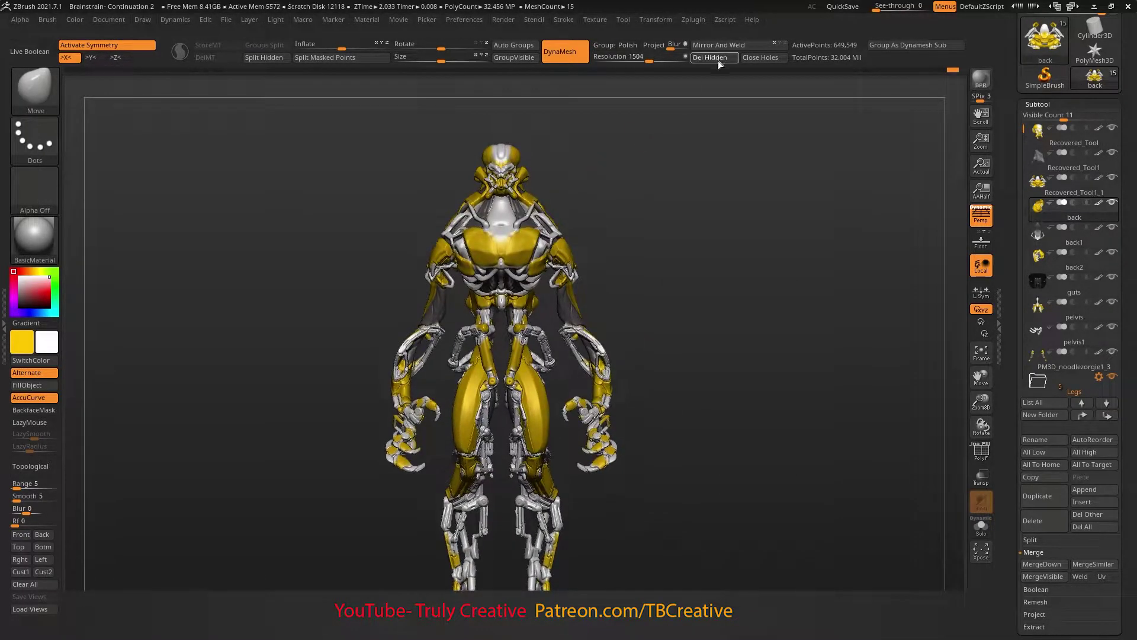
- Turn off perspective, hide the Legs folder, and step through back2, Recovered_Tool1 and Recovered_Tool1_1 subtools
click(982, 239)
click(982, 216)
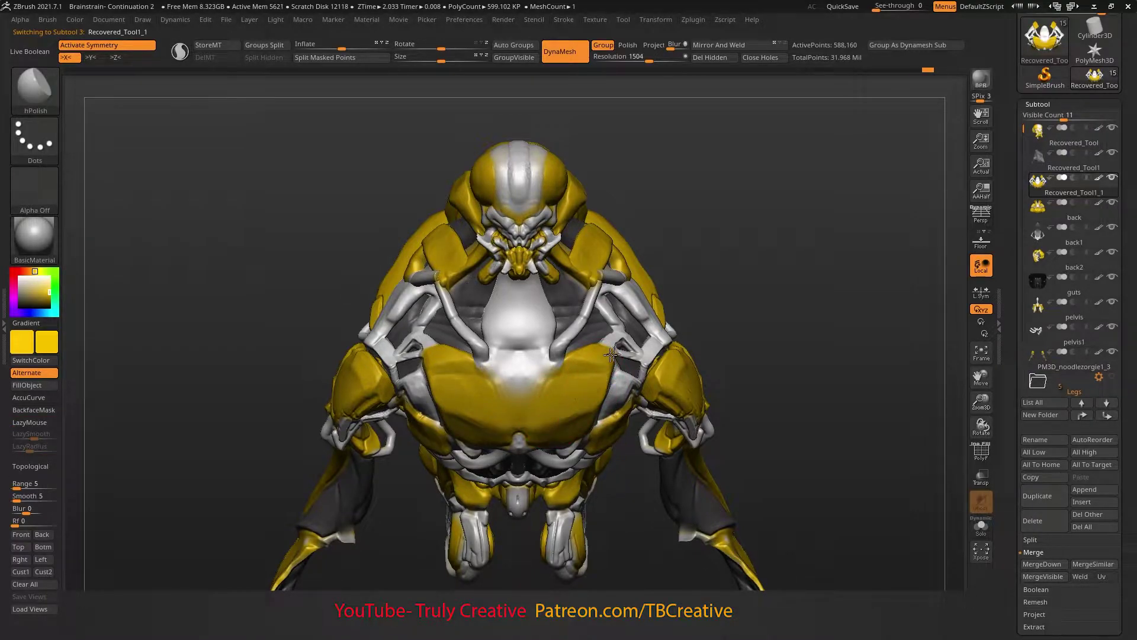
right_drag(611, 354, 438, 350)
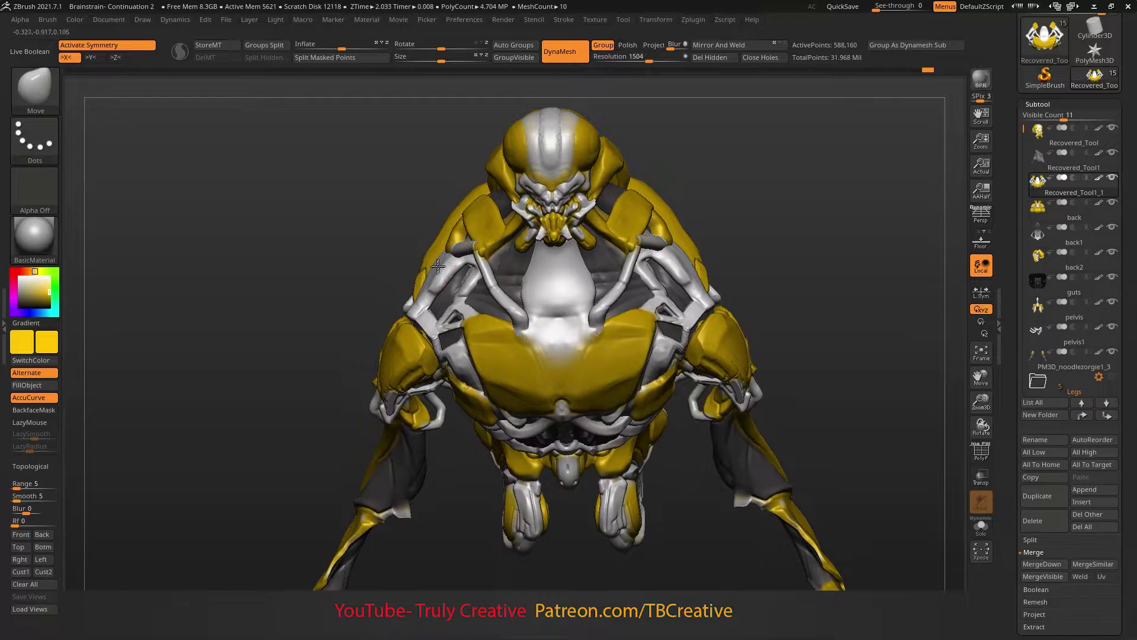
mouse_move(437, 266)
right_down()
mouse_move(485, 230)
mouse_move(453, 243)
mouse_move(441, 229)
right_up()
alt+click(468, 258)
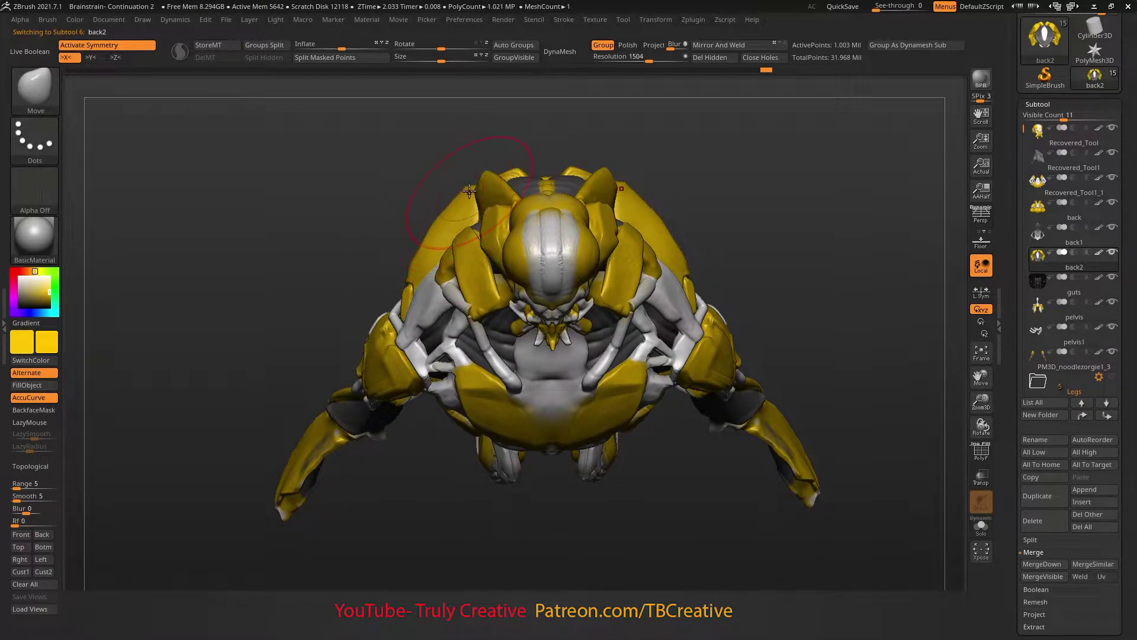
mouse_move(469, 190)
right_down()
mouse_move(529, 262)
mouse_move(573, 246)
mouse_move(529, 273)
mouse_move(464, 254)
mouse_move(487, 169)
mouse_move(500, 243)
mouse_move(527, 267)
mouse_move(504, 317)
mouse_move(520, 326)
mouse_move(447, 319)
right_up()
alt+click(464, 254)
alt+click(500, 243)
- Polish and trim the chest armor into flatter plates with the hPolish and TrimDynamic brushes
key(b)
key(h)
key(p)
mouse_move(524, 333)
right_down()
mouse_move(448, 318)
mouse_move(462, 324)
mouse_move(385, 401)
mouse_move(350, 401)
mouse_move(527, 361)
mouse_move(481, 401)
mouse_move(511, 385)
mouse_move(371, 330)
mouse_move(320, 330)
mouse_move(311, 317)
mouse_move(802, 284)
mouse_move(523, 348)
right_up()
key(b)
key(t)
key(d)
mouse_move(494, 459)
right_down()
mouse_move(450, 414)
mouse_move(407, 396)
mouse_move(502, 351)
mouse_move(515, 367)
mouse_move(608, 383)
mouse_move(628, 414)
mouse_move(576, 403)
right_up()
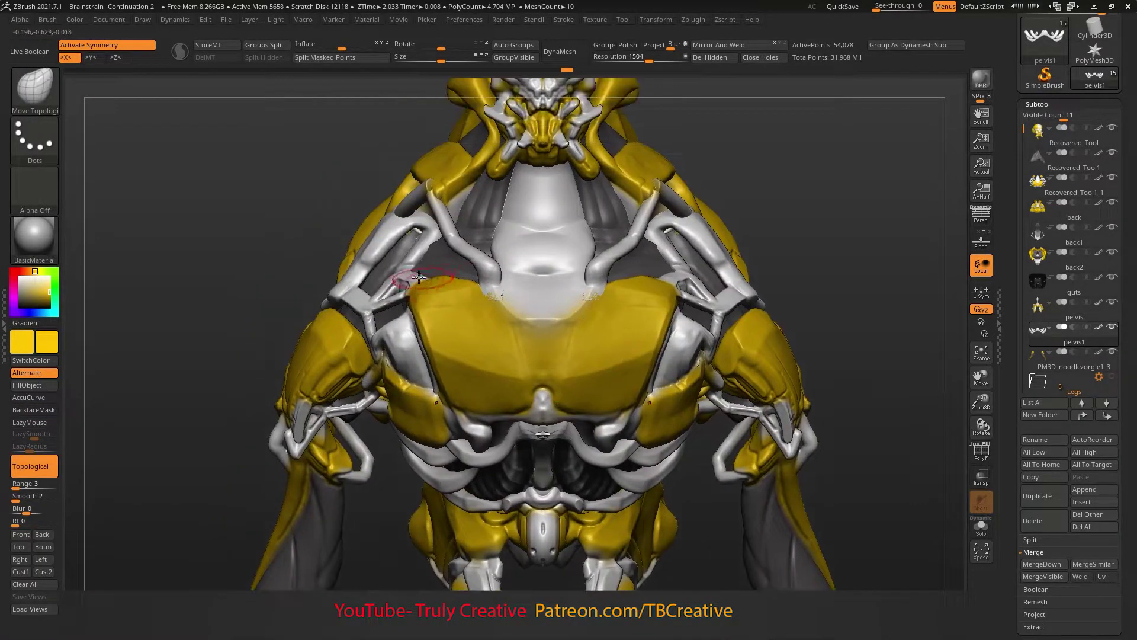
- Show the Legs folder again and orbit to review the full creature from side and behind
drag(444, 276, 531, 289)
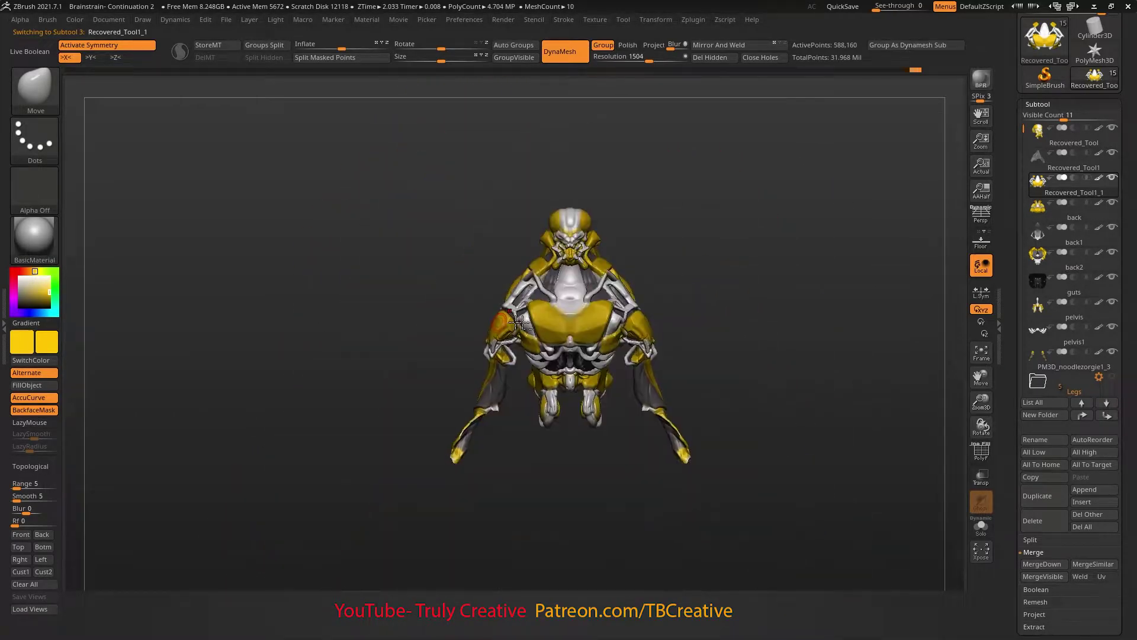
click(1113, 378)
mouse_move(769, 296)
mouse_down()
mouse_move(470, 291)
mouse_move(637, 215)
mouse_up()
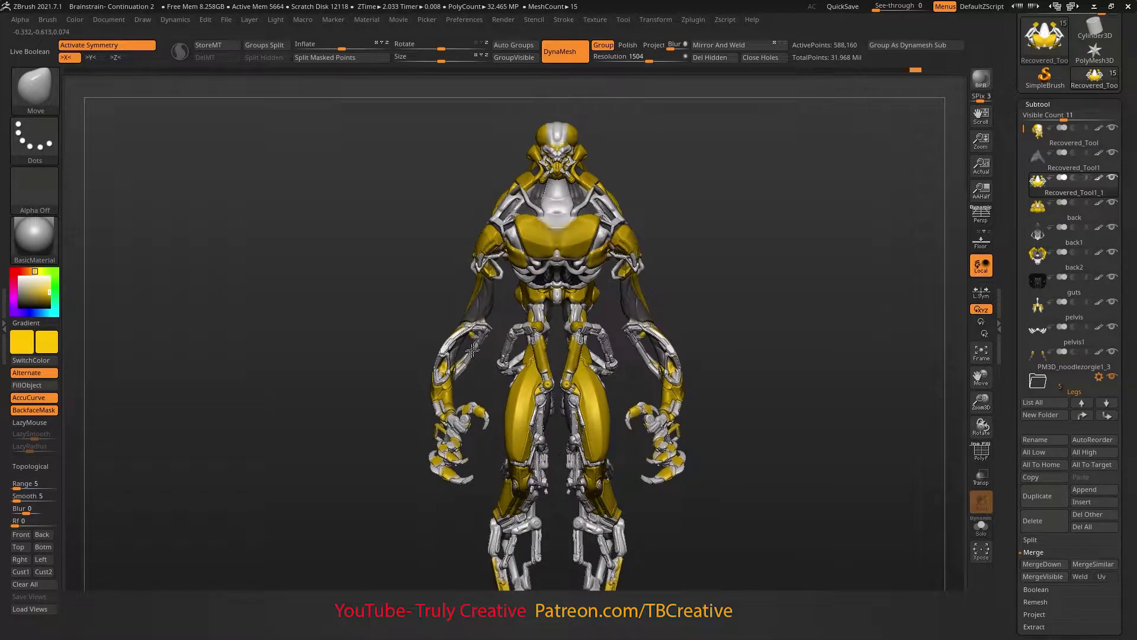
alt+drag(472, 350, 488, 326)
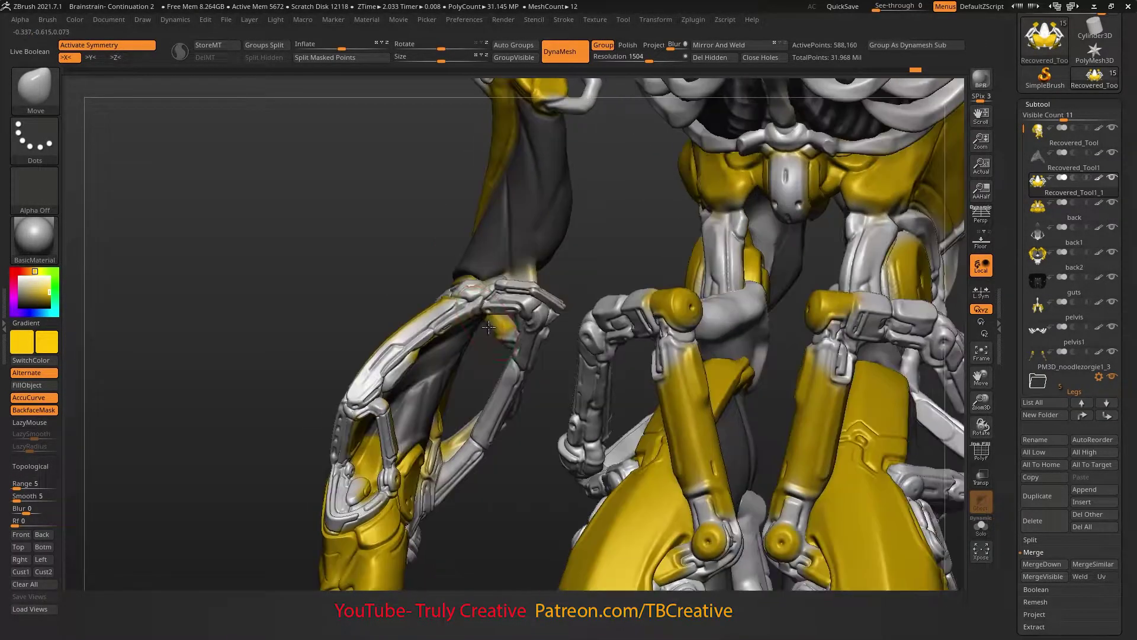
right_drag(488, 327, 580, 243)
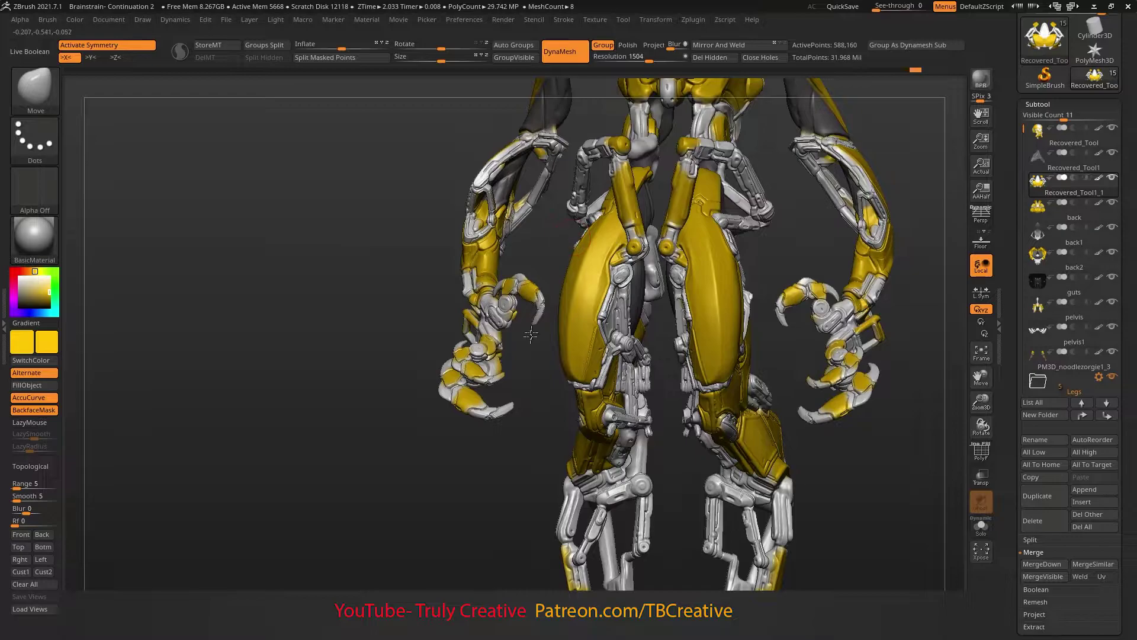
mouse_move(530, 335)
right_down()
mouse_move(574, 234)
mouse_move(499, 357)
mouse_move(470, 356)
mouse_move(483, 340)
mouse_move(484, 360)
right_up()
- Trim and reshape the shoulder plate joint with the TrimDynamic and Move brushes
key(b)
key(t)
key(d)
key(b)
key(m)
key(v)
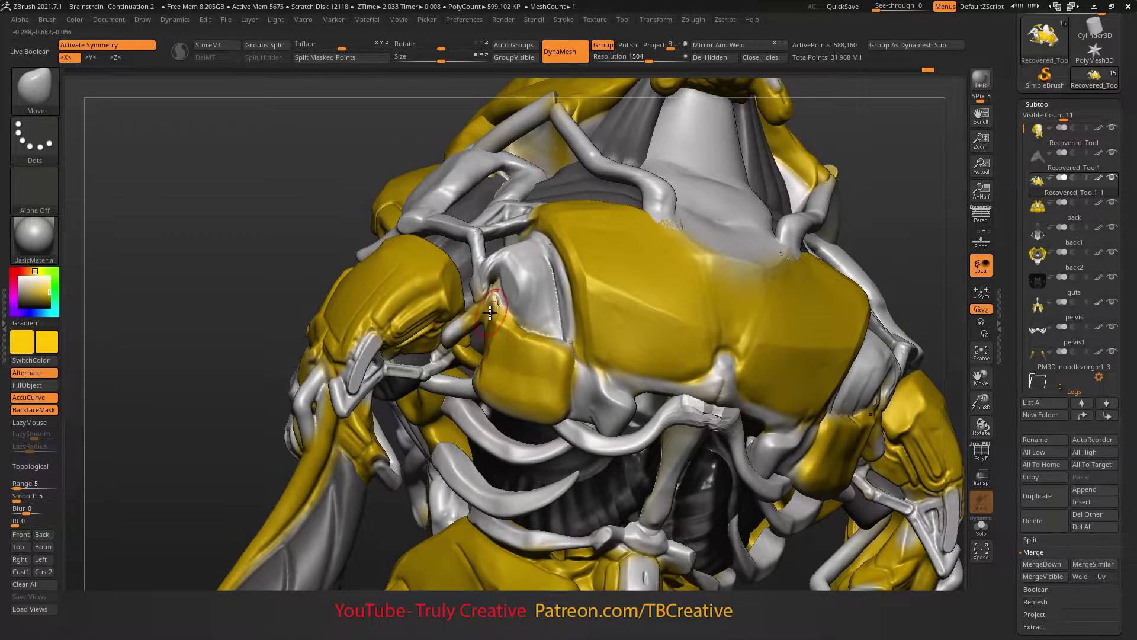
mouse_move(489, 312)
shift+right_down()
mouse_move(499, 355)
mouse_move(901, 296)
mouse_move(461, 297)
mouse_move(471, 349)
mouse_move(544, 252)
mouse_move(396, 385)
mouse_move(393, 327)
mouse_move(654, 271)
mouse_move(662, 322)
shift+right_up()
- Show all subtools and select the guts subtool with the Transpose tool
ctrl+shift+click(393, 327)
key(w)
alt+click(533, 356)
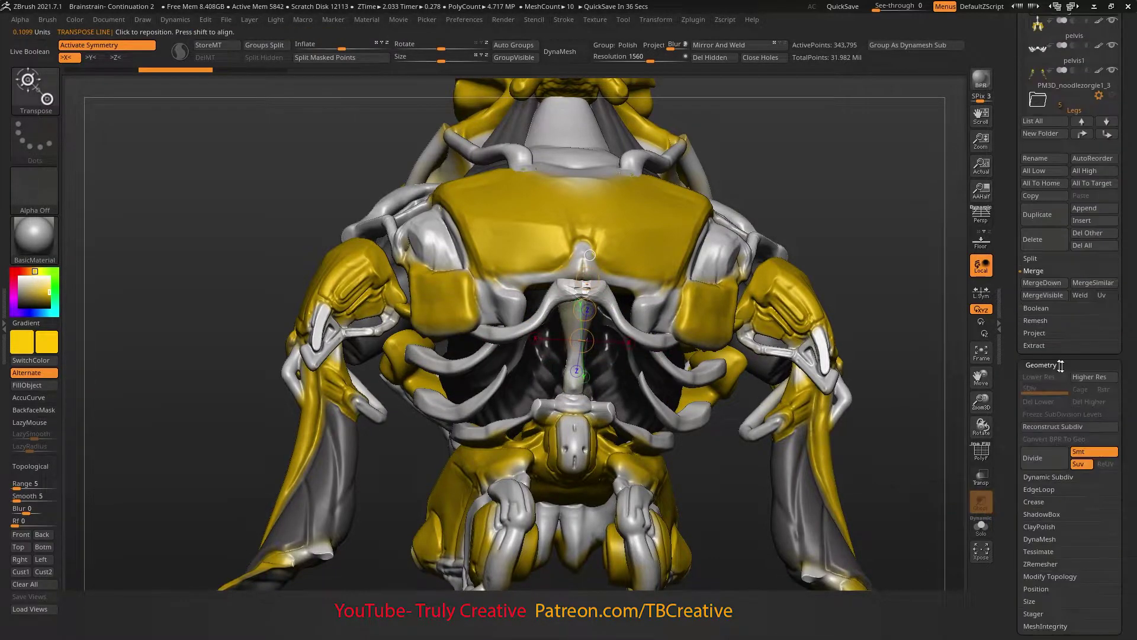
- Briefly solo the guts subtool, restore shaded display, and show all subtools again
alt+click(1112, 166)
key(shift+f)
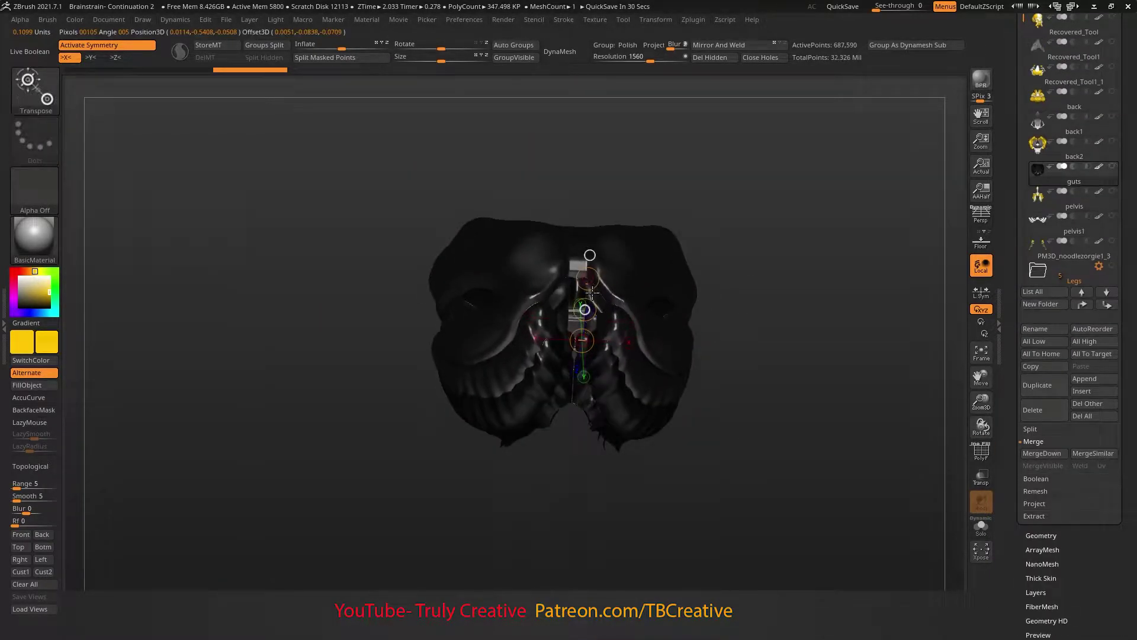
alt+click(1111, 171)
key(q)
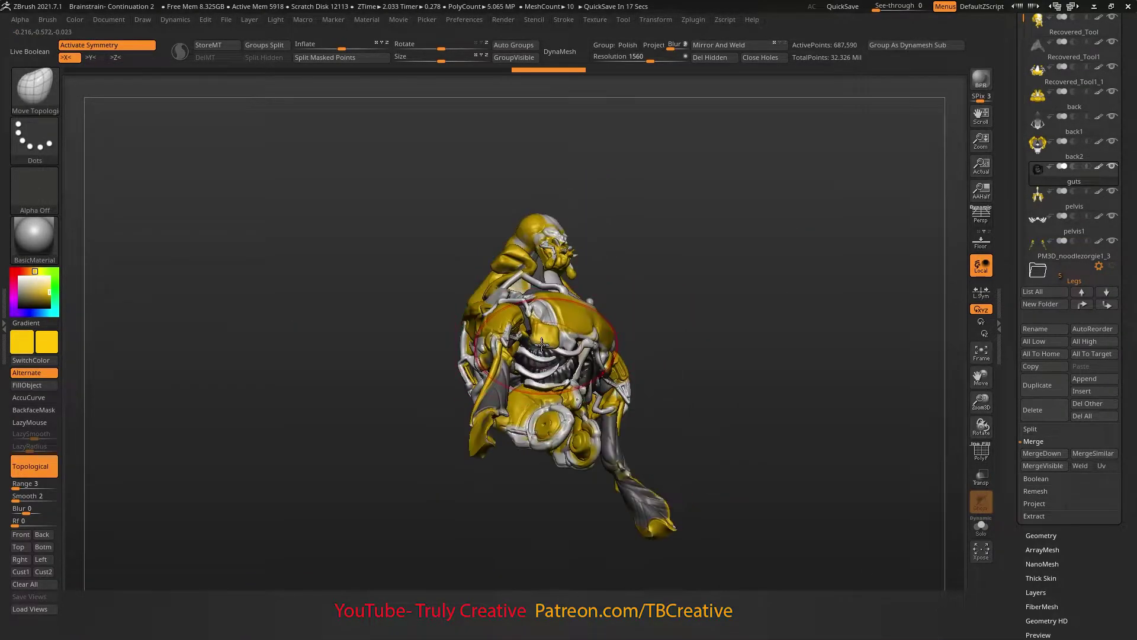
- Select the pelvis subtool and flatten it with TrimDynamic beneath the rib cage
shift+drag(560, 327, 591, 302)
drag(660, 281, 592, 391)
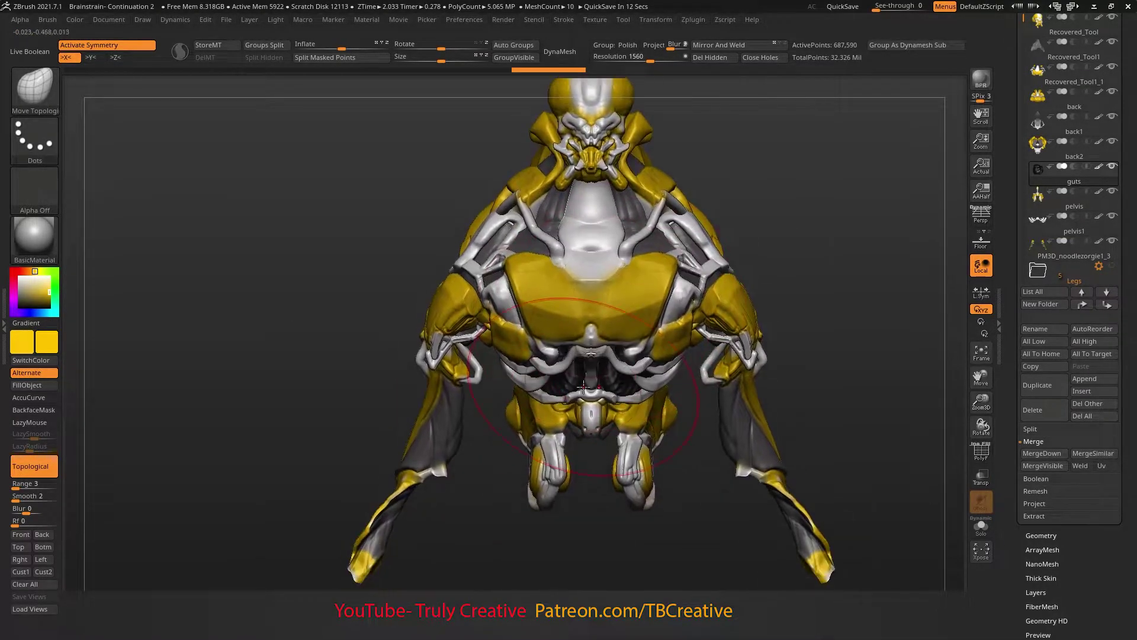
alt+click(592, 391)
right_drag(593, 380, 617, 341)
key(b)
key(t)
key(d)
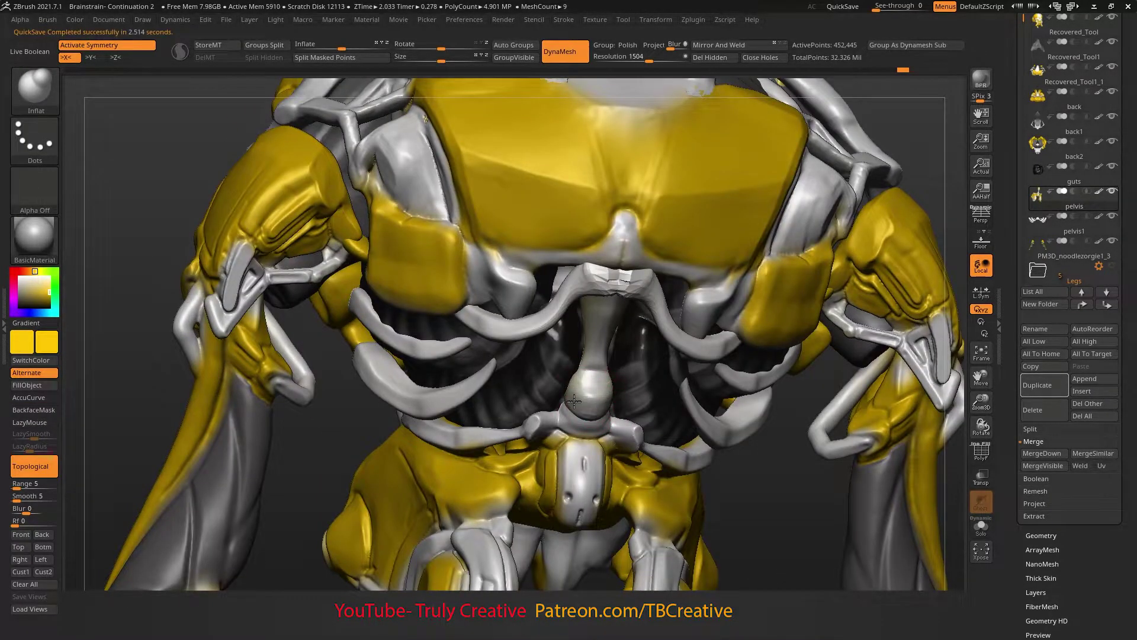
right_drag(574, 401, 590, 302)
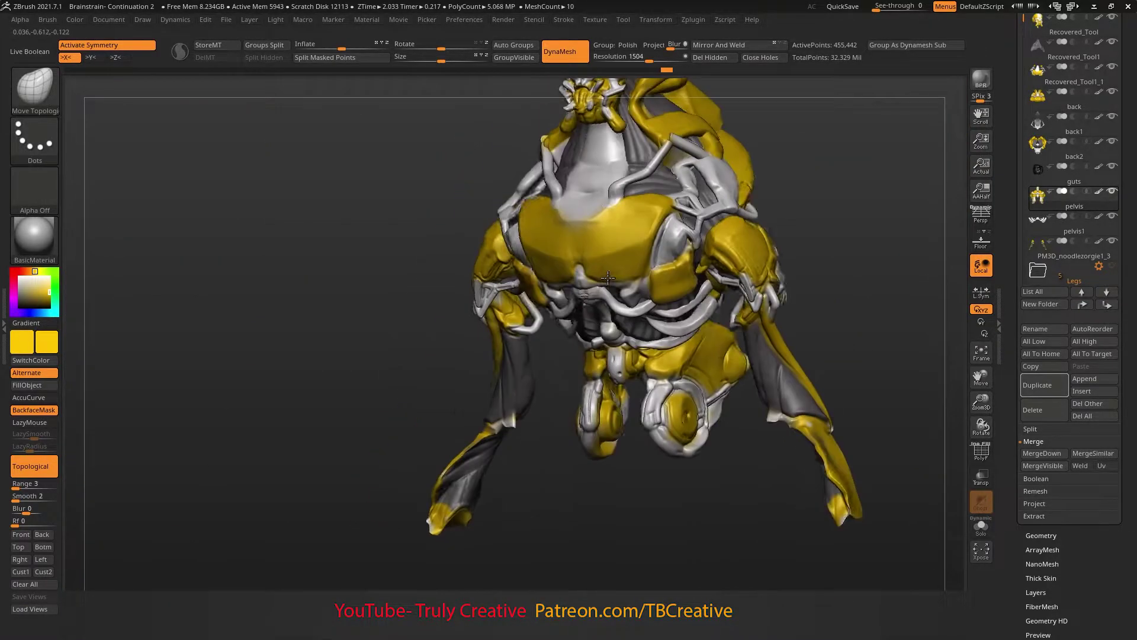
right_drag(628, 272, 636, 347)
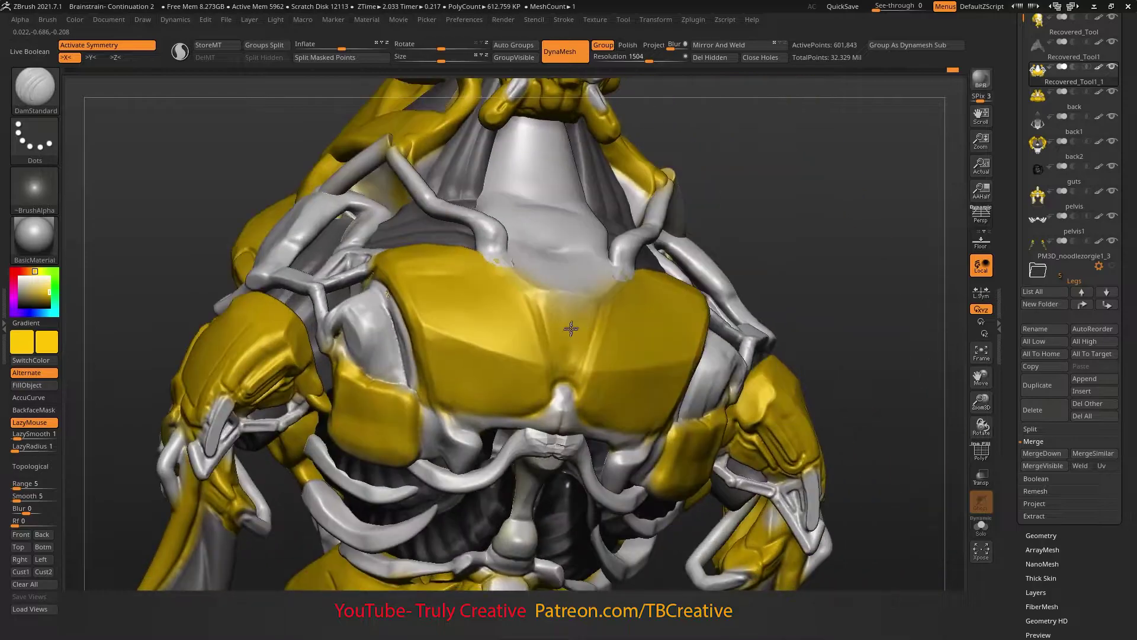
- Sculpt the shoulder armour at the arm joint with the TrimHole brush, checking the torso underside
key(s)
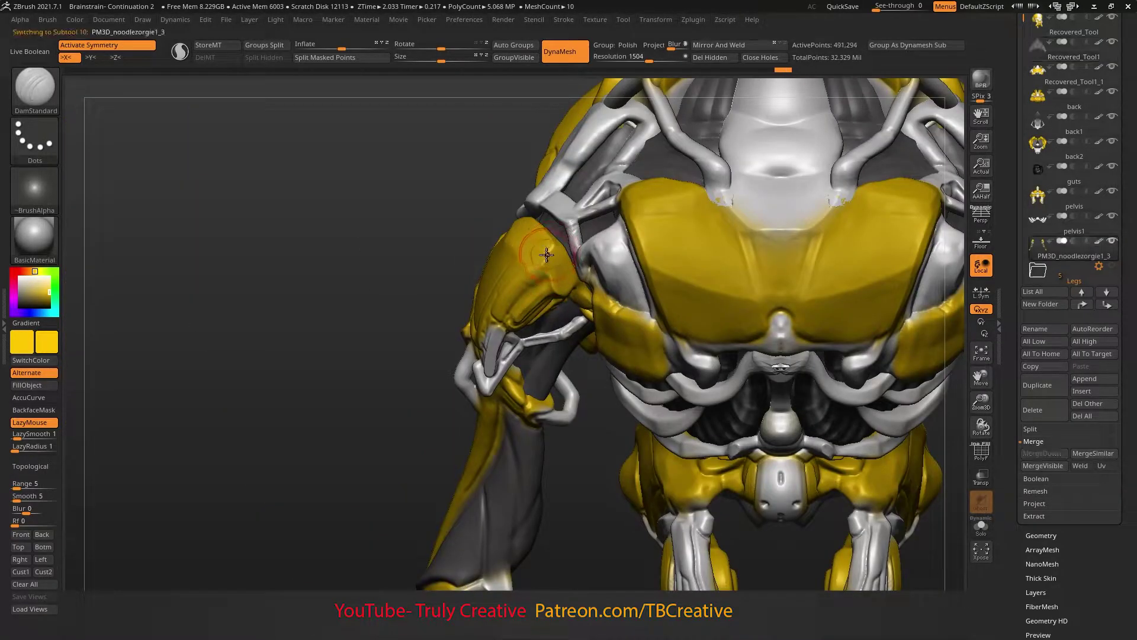
key(b)
key(t)
key(h)
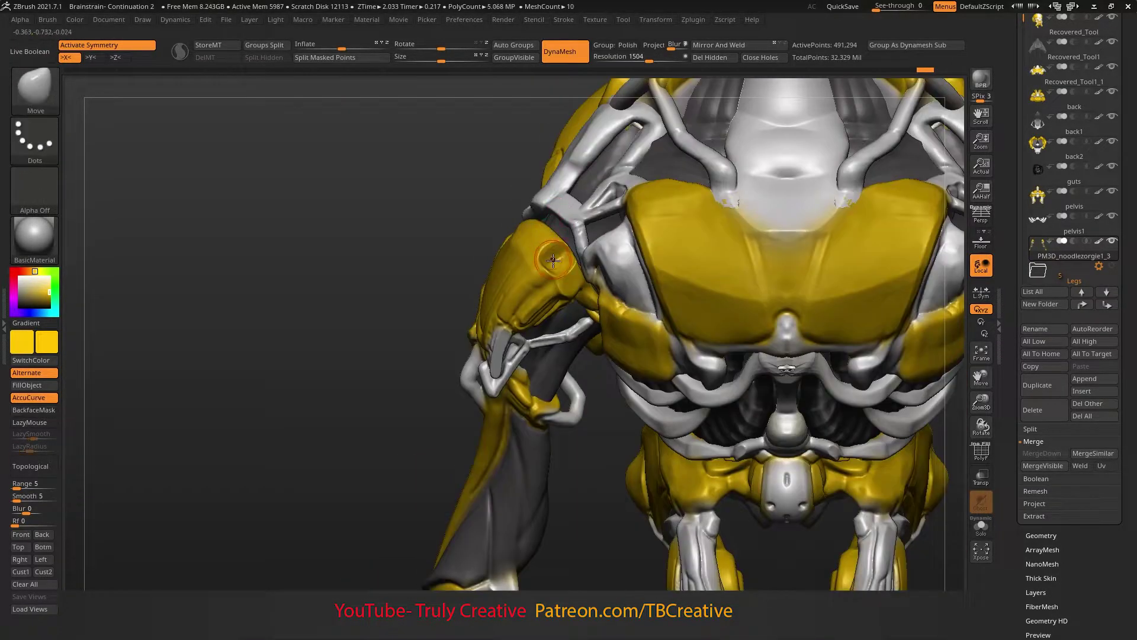
drag(703, 206, 695, 214)
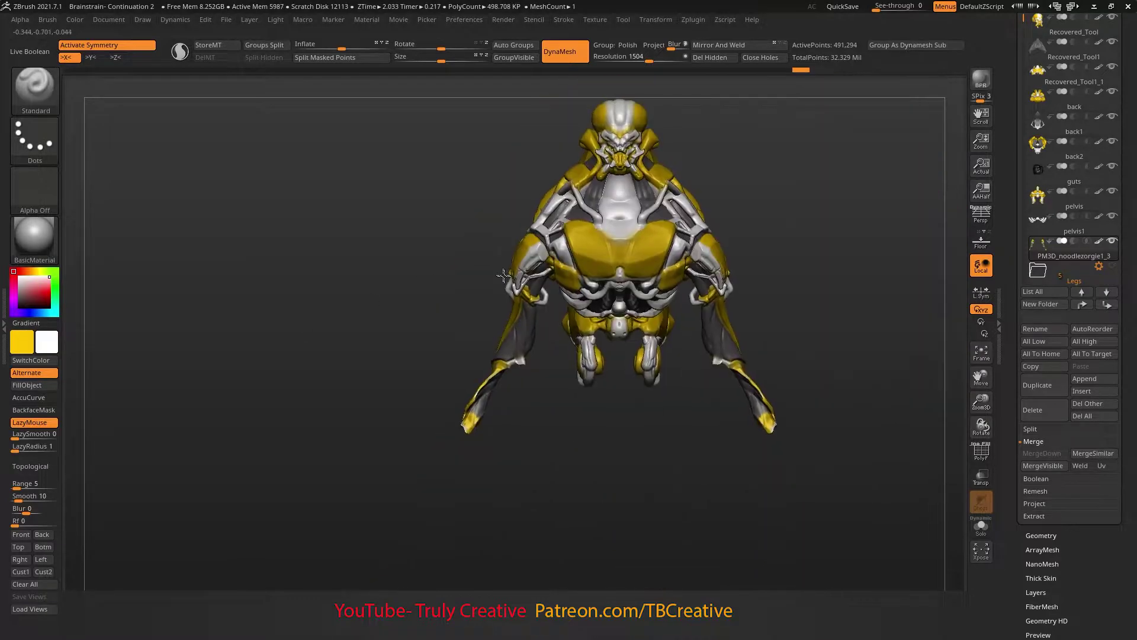
right_drag(513, 247, 560, 246)
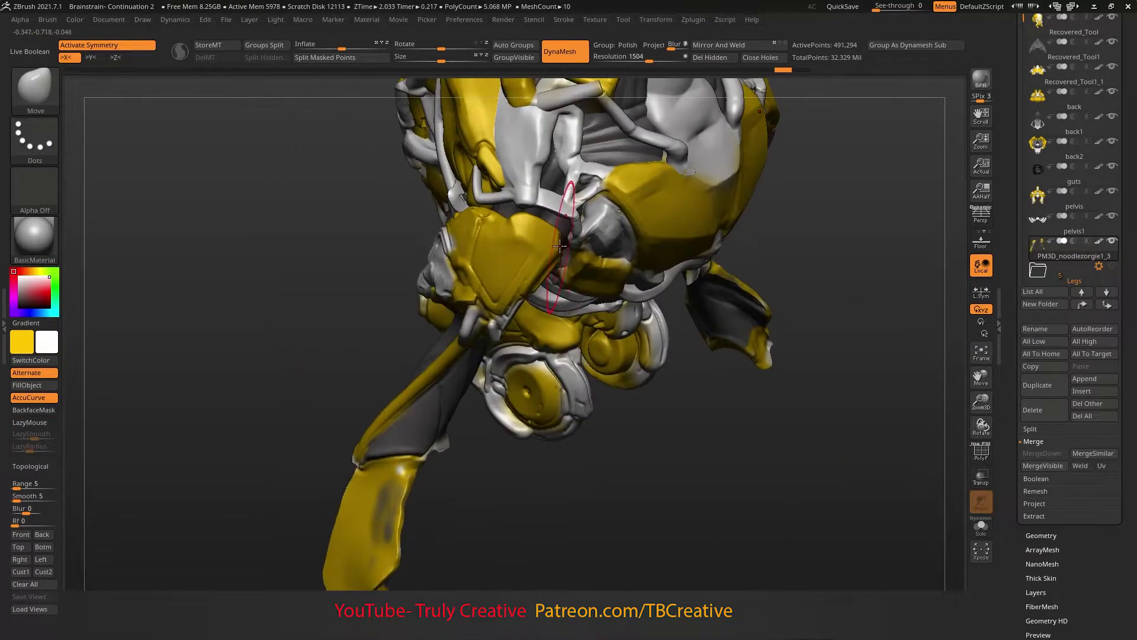
mouse_move(516, 308)
right_down()
mouse_move(570, 256)
mouse_move(713, 236)
right_up()
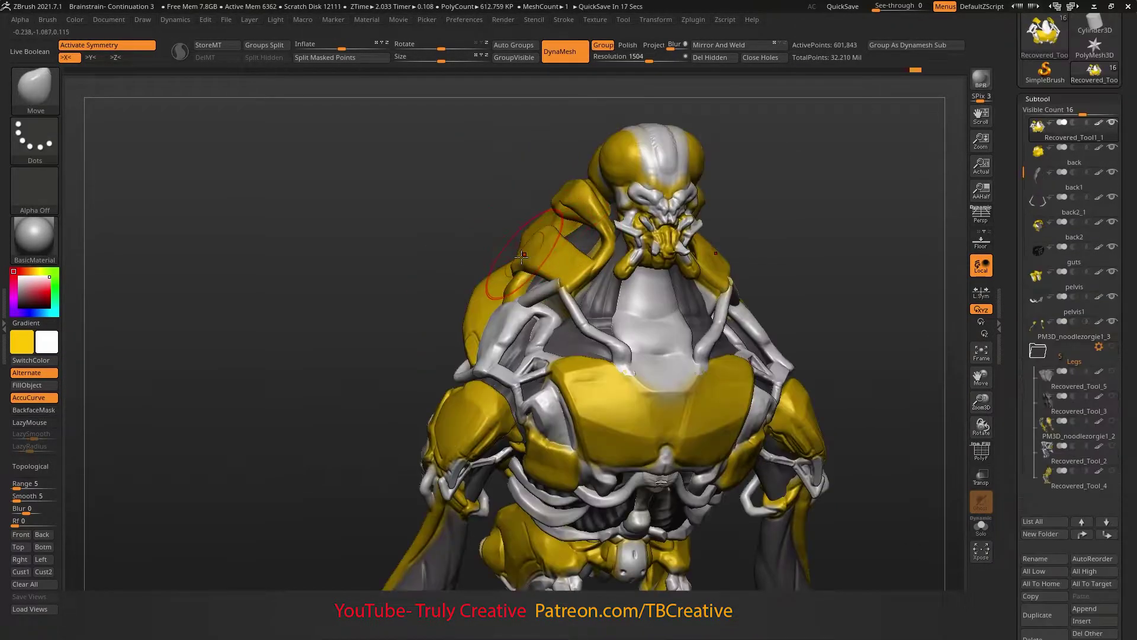
mouse_move(445, 243)
right_down()
mouse_move(465, 265)
mouse_move(500, 269)
mouse_move(566, 248)
right_up()
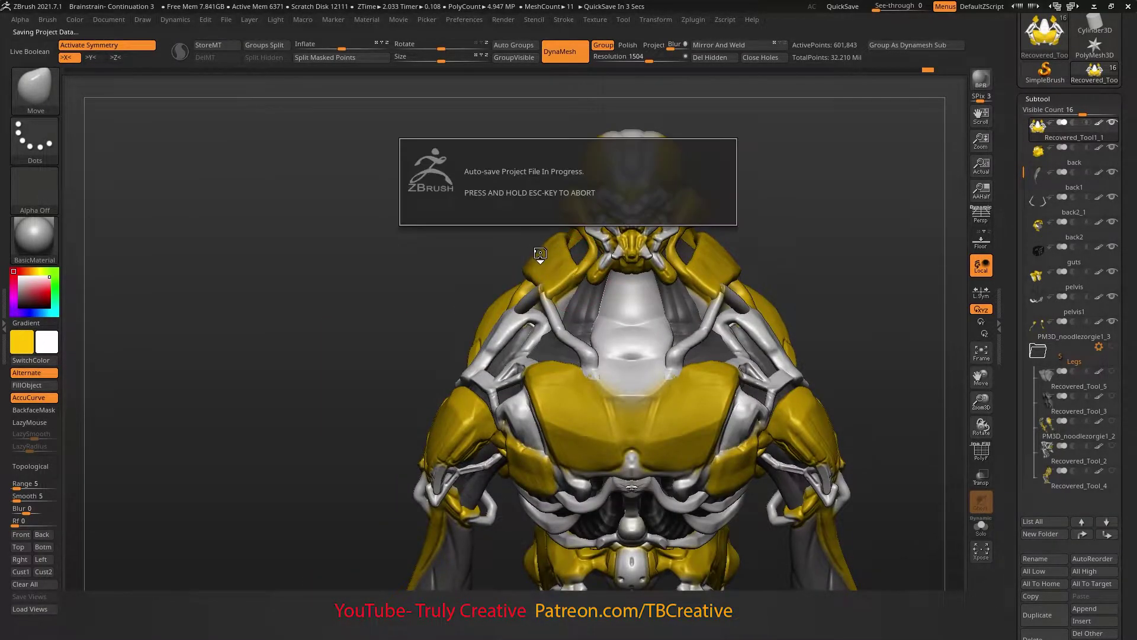
key(f)
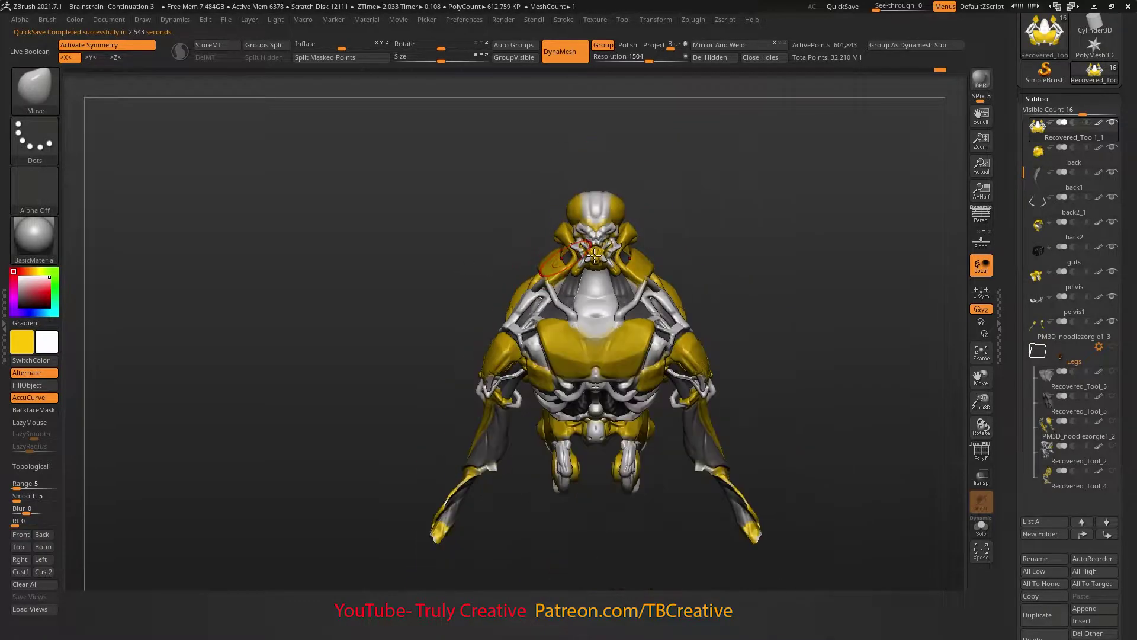
mouse_move(529, 269)
right_down()
mouse_move(510, 247)
mouse_move(521, 266)
mouse_move(540, 243)
mouse_move(550, 291)
mouse_move(503, 248)
mouse_move(693, 174)
right_up()
key(b)
key(m)
key(v)
- Work the shoulder plate edges, alternating TrimDynamic, Move and DamStandard brushes
key(b)
key(t)
key(d)
key(b)
key(m)
key(v)
key(b)
key(d)
key(s)
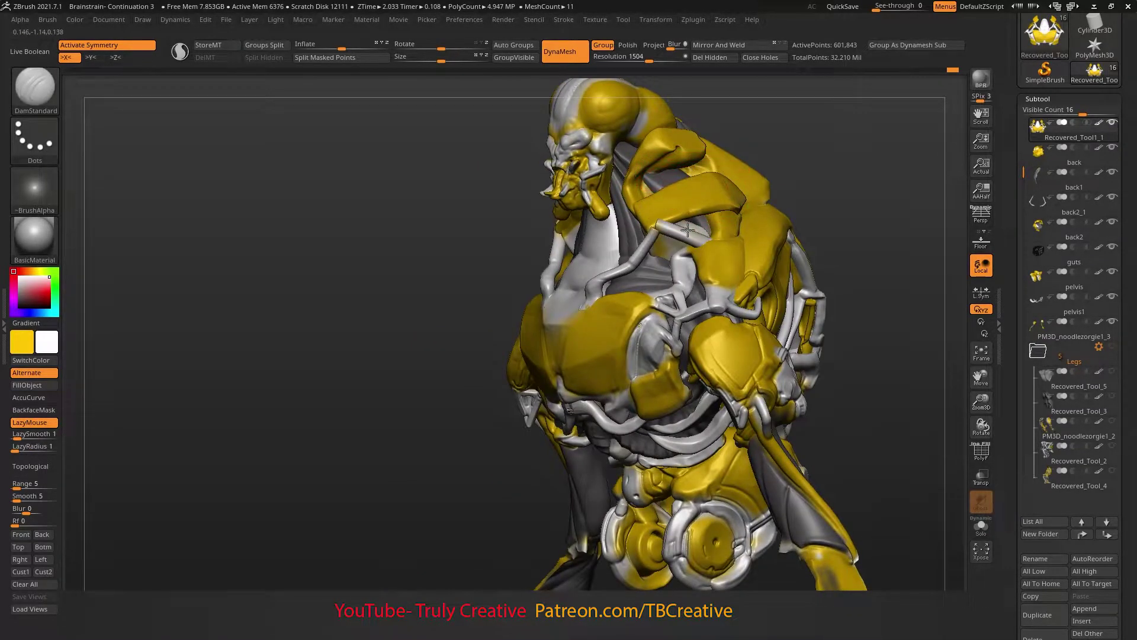
mouse_move(687, 229)
right_down()
mouse_move(532, 181)
mouse_move(680, 198)
mouse_move(520, 228)
mouse_move(533, 203)
mouse_move(571, 213)
mouse_move(654, 116)
right_up()
- Continue shaping the plates with the Move, DamStandard and hPolish brushes
key(b)
key(m)
key(v)
key(b)
key(d)
key(s)
key(b)
key(h)
key(p)
mouse_move(400, 211)
right_down()
mouse_move(381, 219)
mouse_move(574, 252)
mouse_move(610, 325)
right_up()
- Solo the chest armour, flatten its plates with TrimDynamic, and save as Brainstrain- Continuation 4
key(b)
key(m)
key(v)
key(b)
key(t)
key(d)
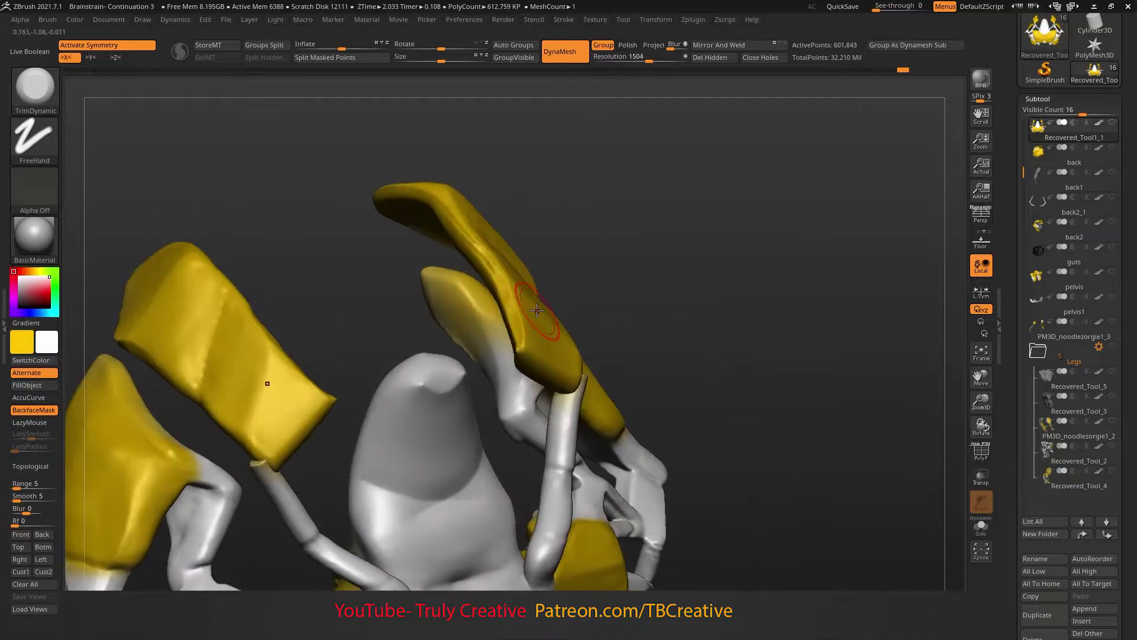
right_drag(566, 265, 447, 188)
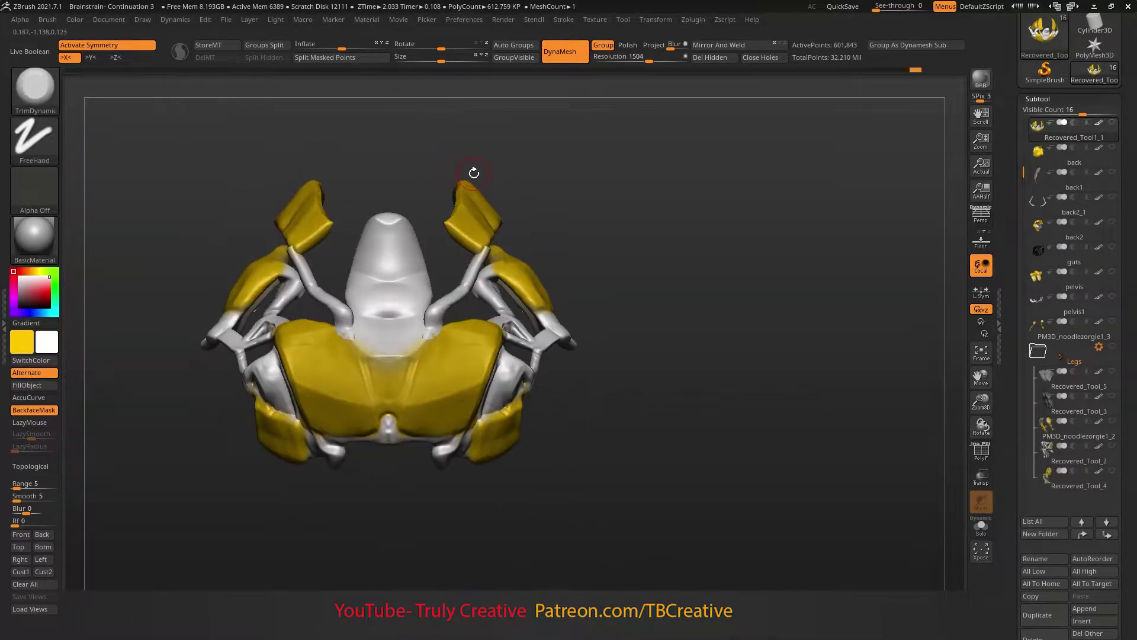
key(ctrl+s)
key(Return)
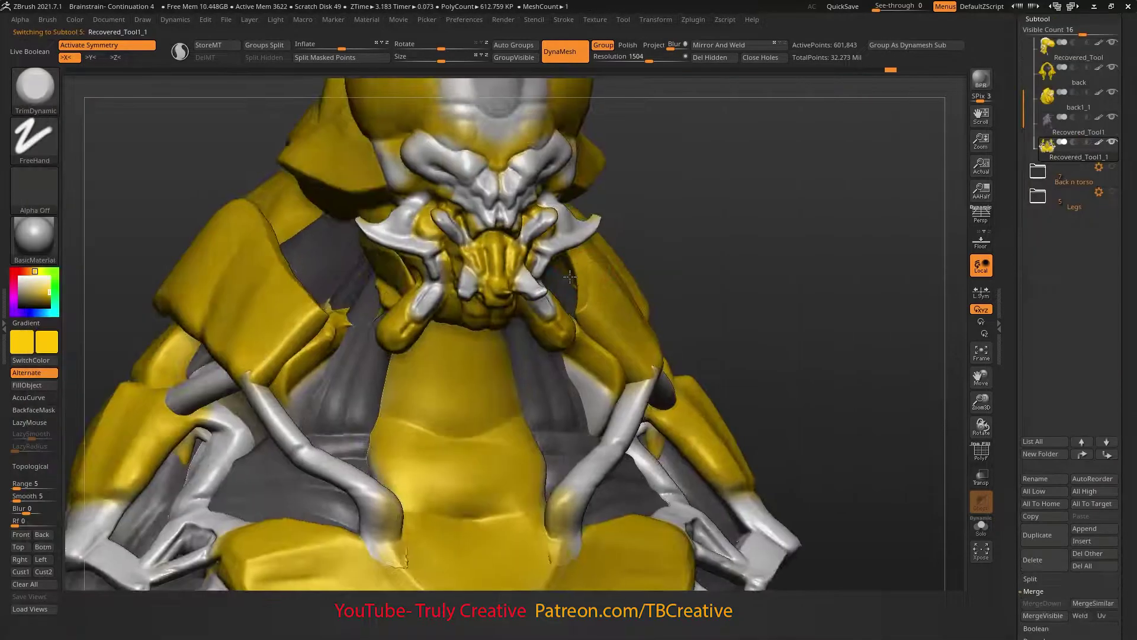
- Flatten the upper shoulder plates into hard-edged planes, adjusting brush size and orbiting between strokes
right_drag(569, 276, 585, 239)
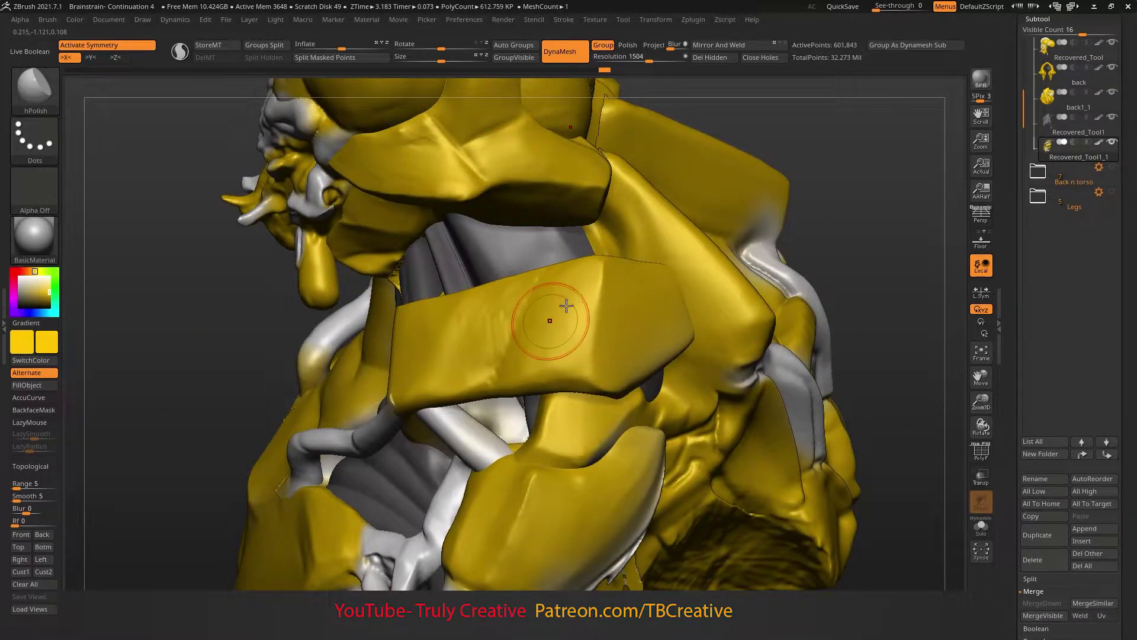
right_drag(566, 305, 464, 337)
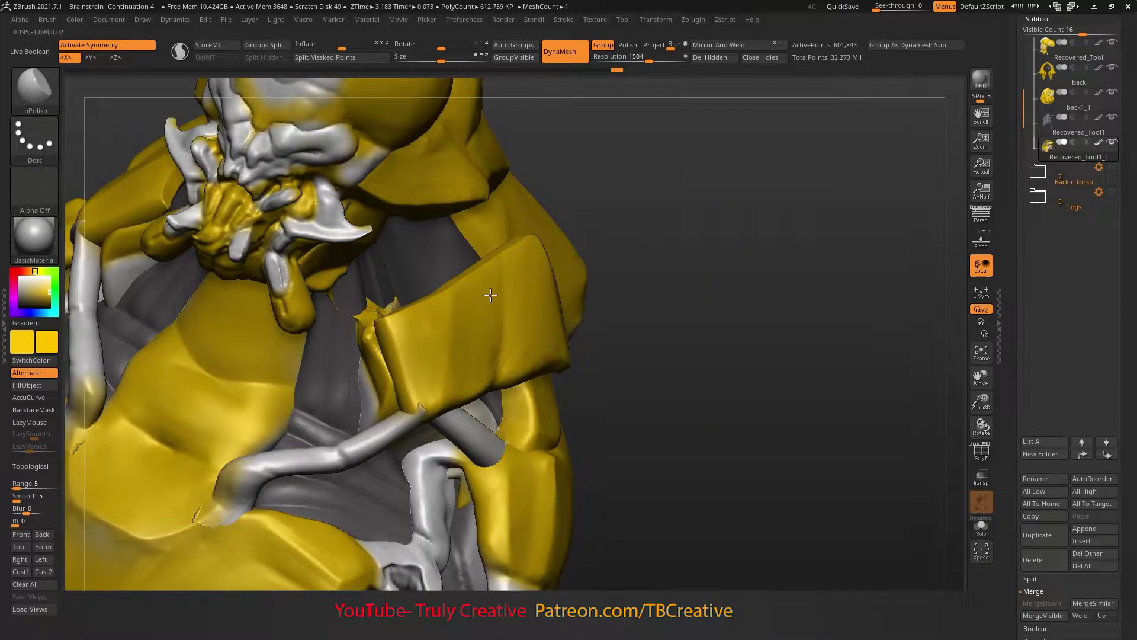
right_drag(490, 295, 517, 335)
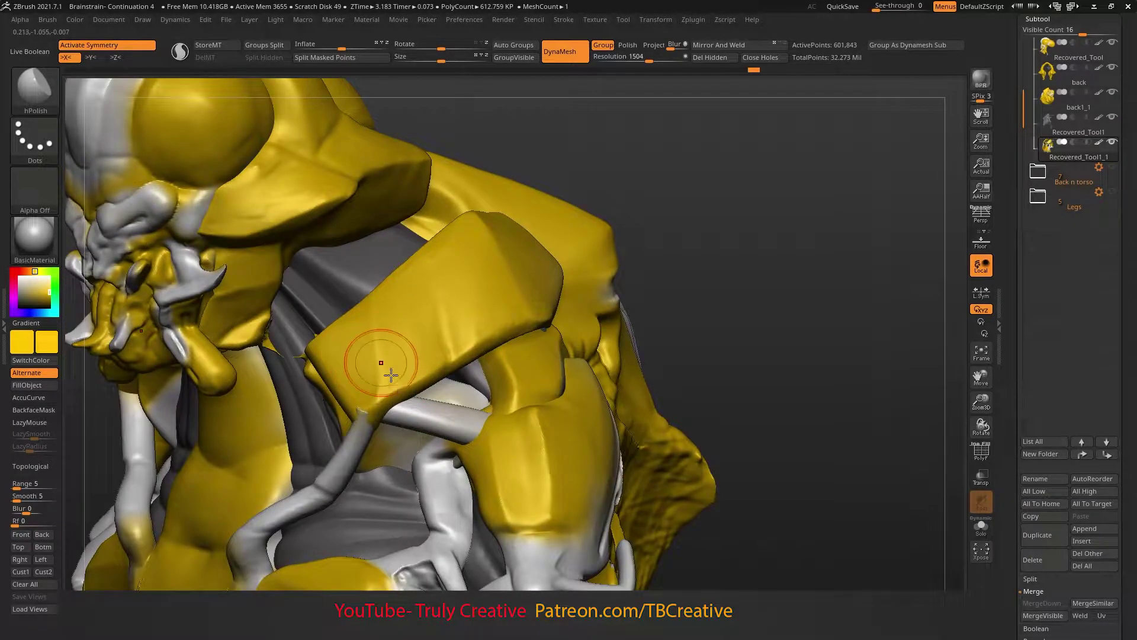
right_drag(391, 375, 336, 353)
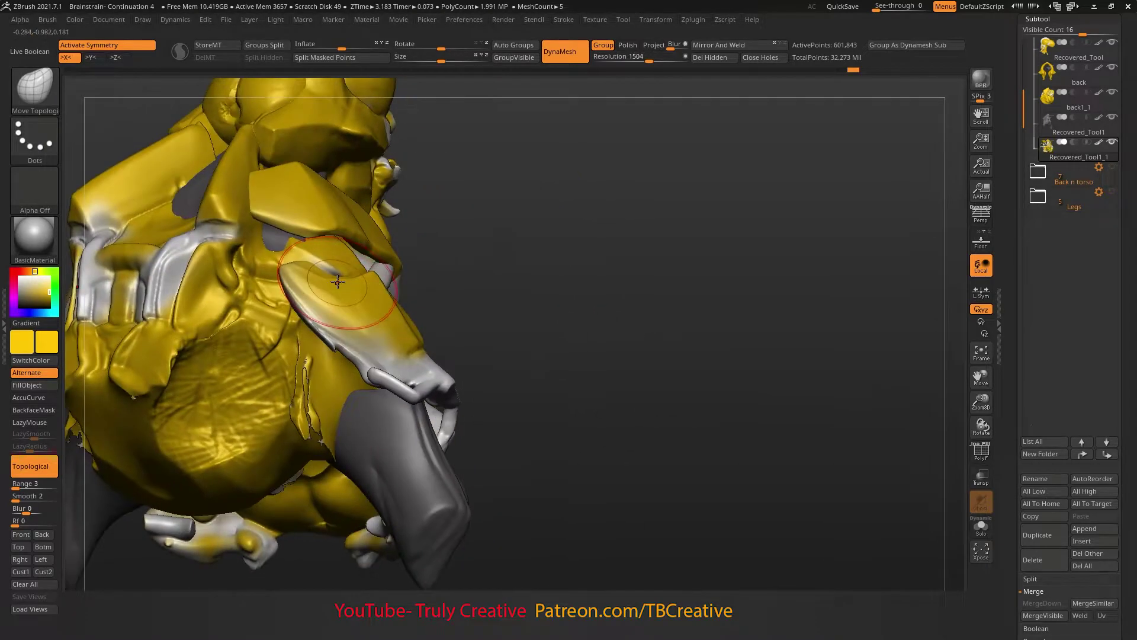
key(s)
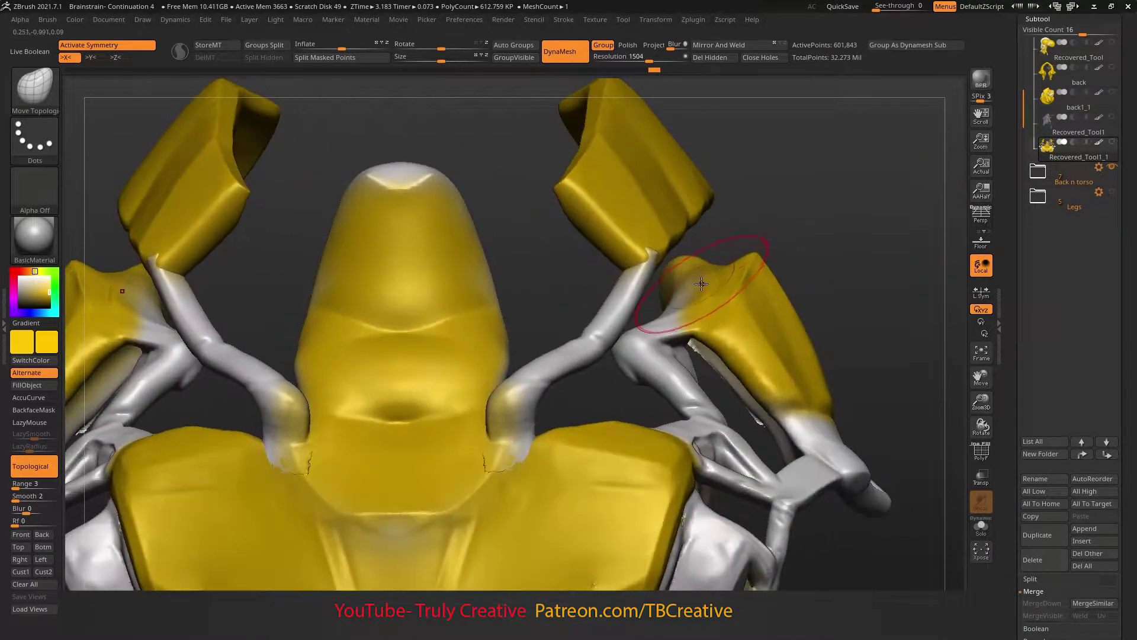
right_drag(696, 304, 632, 334)
right_drag(721, 270, 683, 255)
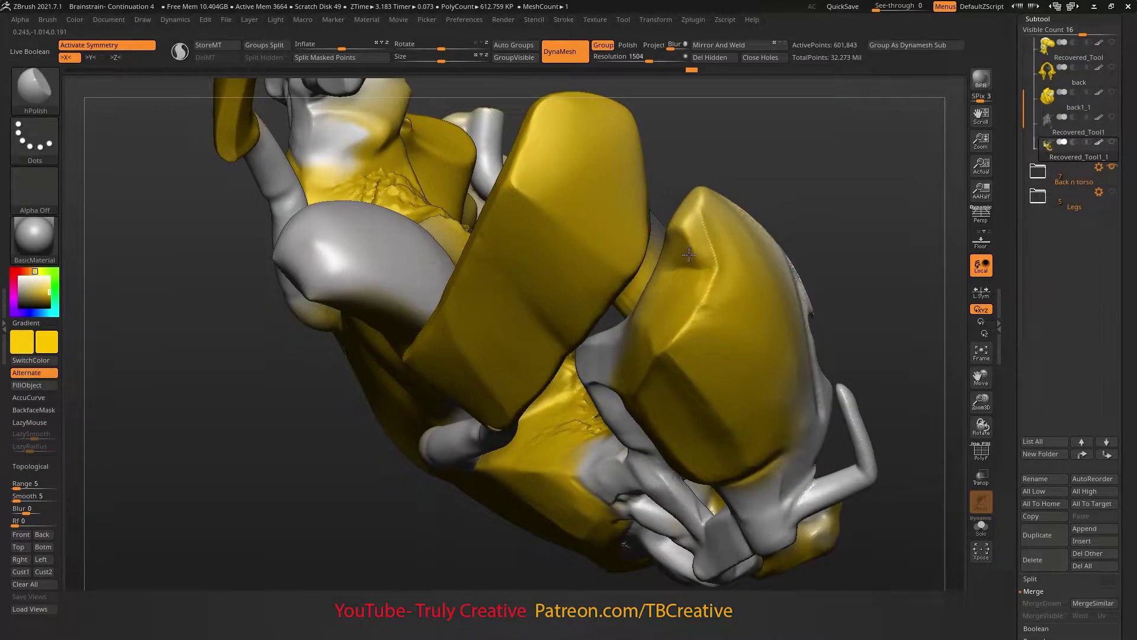
mouse_move(683, 256)
right_down()
mouse_move(683, 235)
mouse_move(651, 336)
right_up()
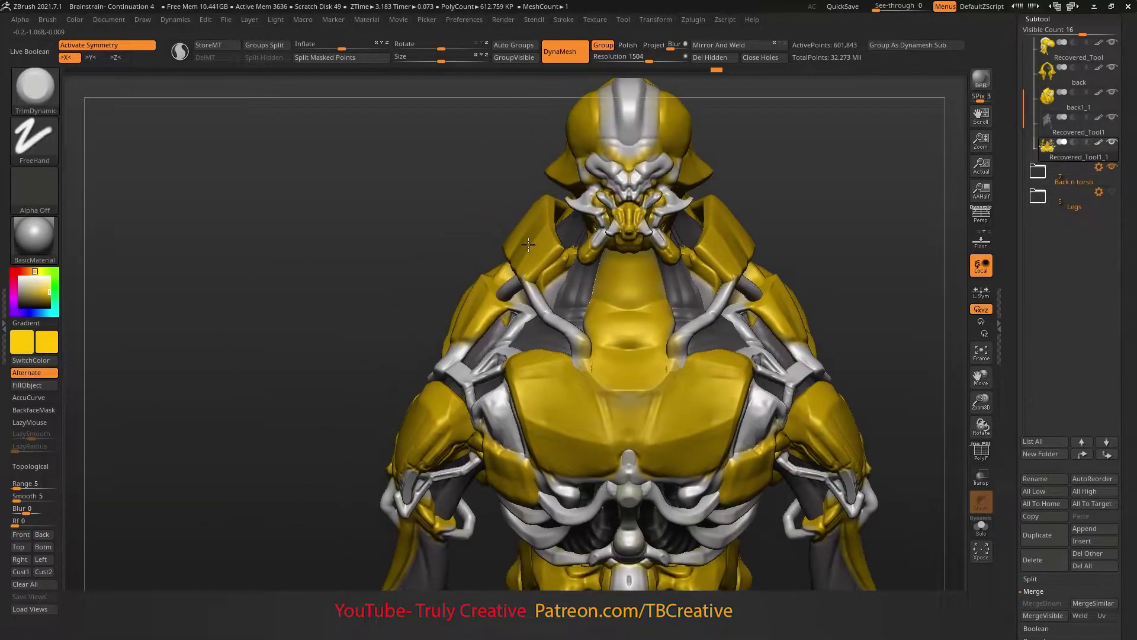
- Select the back1_1 back piece after viewing the whole creature from above and the side
alt+click(485, 344)
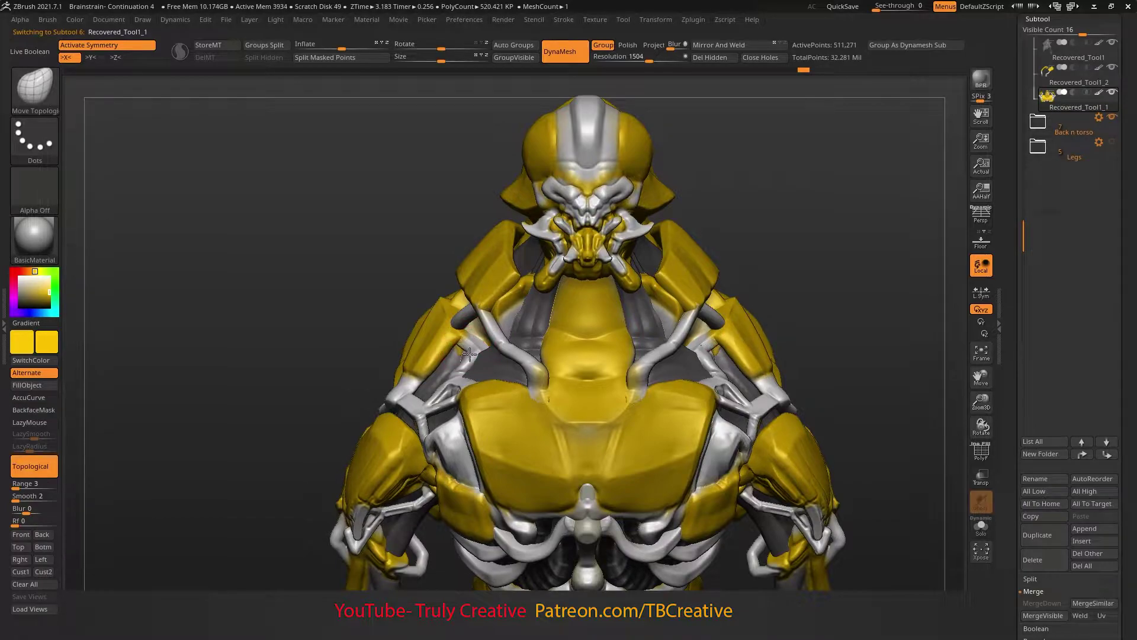
alt+right_drag(455, 357, 620, 316)
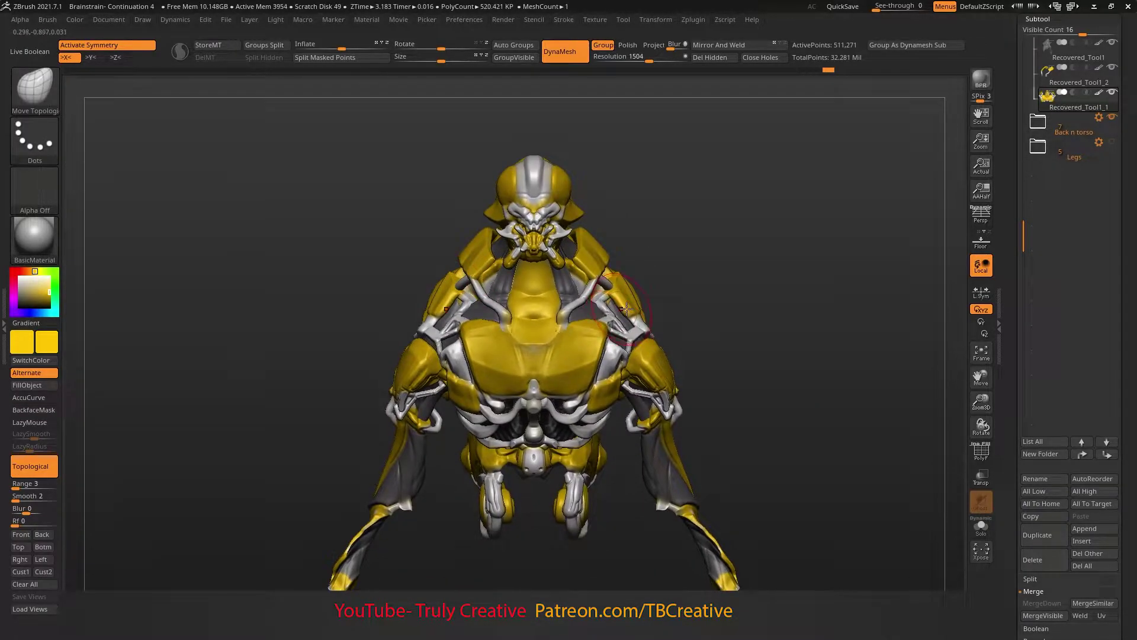
right_drag(445, 279, 626, 276)
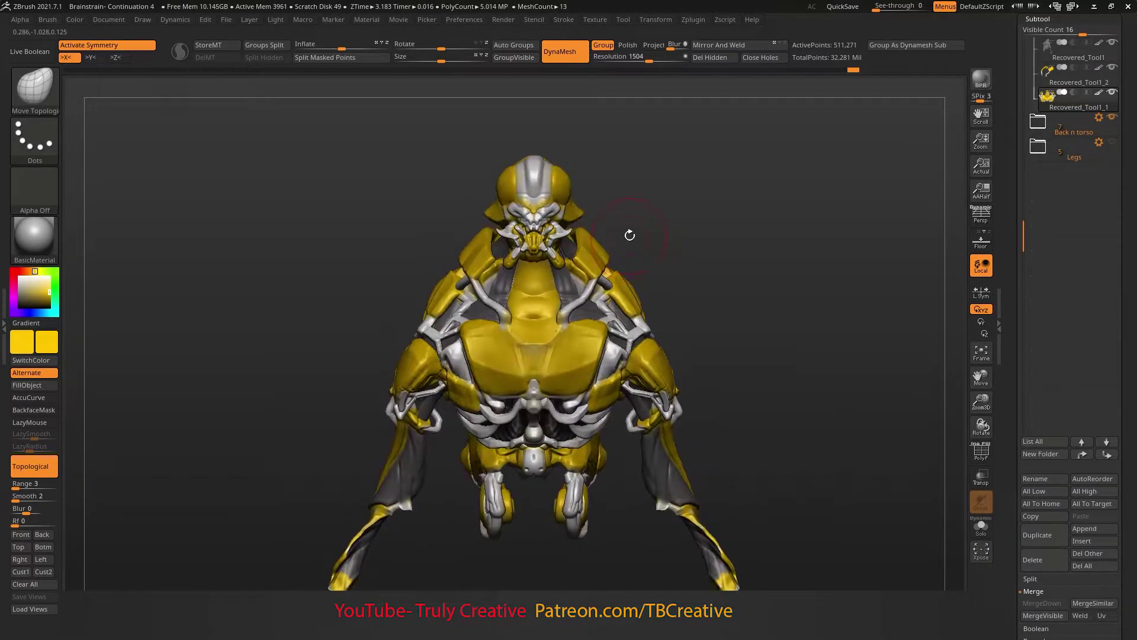
mouse_move(627, 234)
right_down()
mouse_move(634, 268)
mouse_move(693, 269)
mouse_move(520, 285)
right_up()
alt+click(520, 284)
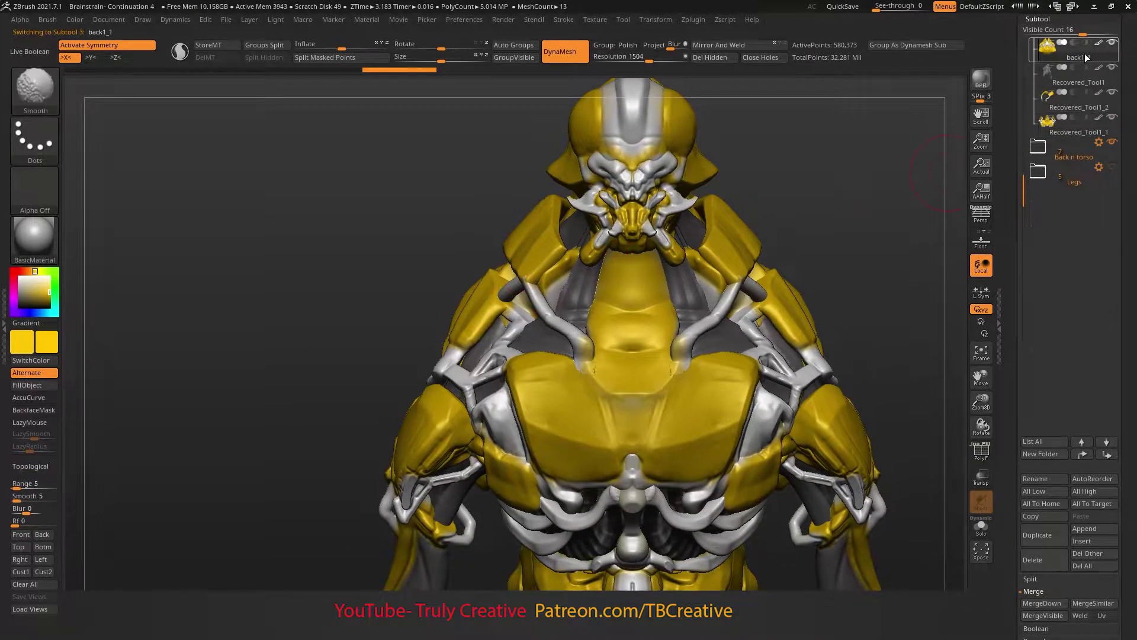
- Solo back1_1, lasso-hide its unwanted right sections, and smooth the remaining surface
right_drag(769, 249, 576, 264)
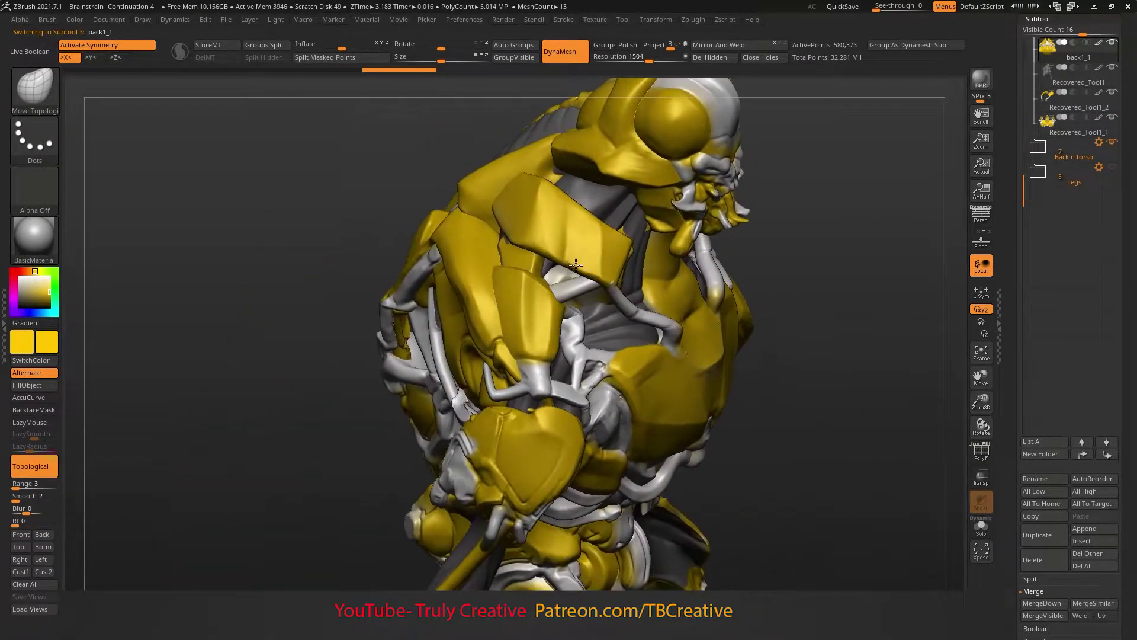
ctrl+shift+click(576, 265)
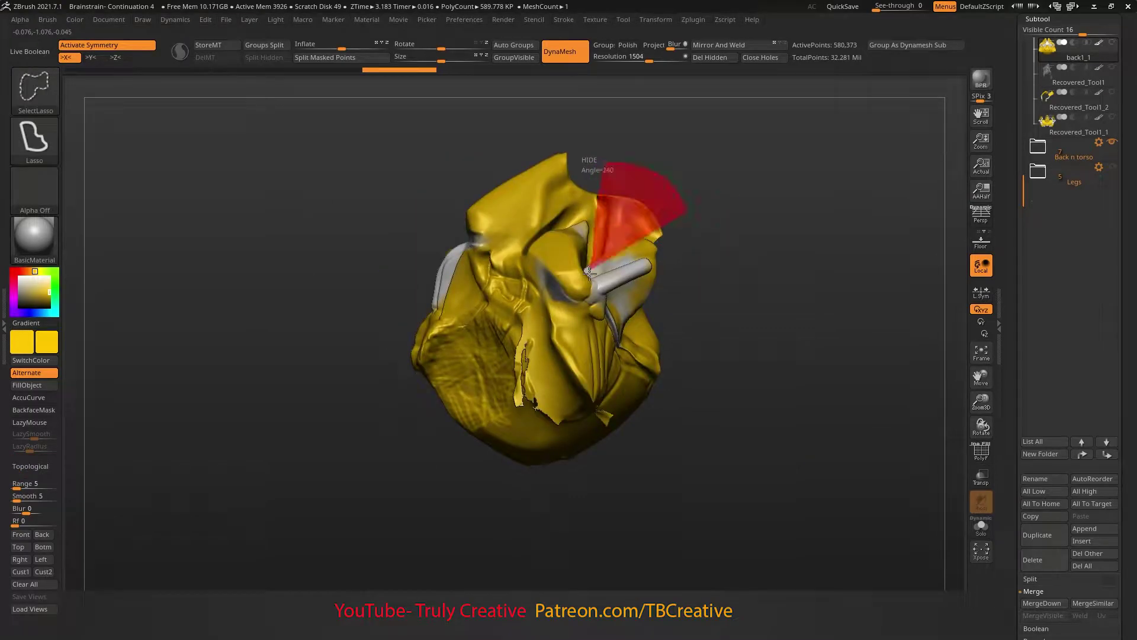
ctrl+shift+drag(590, 272, 592, 261)
ctrl+shift+drag(508, 503, 570, 323)
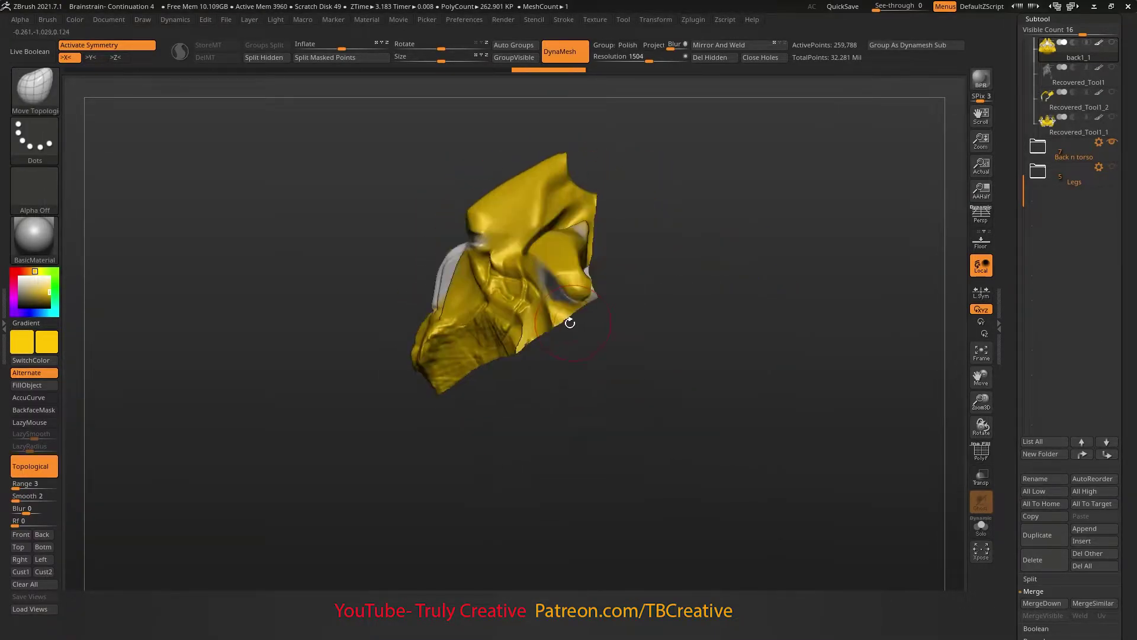
key(ctrl+z)
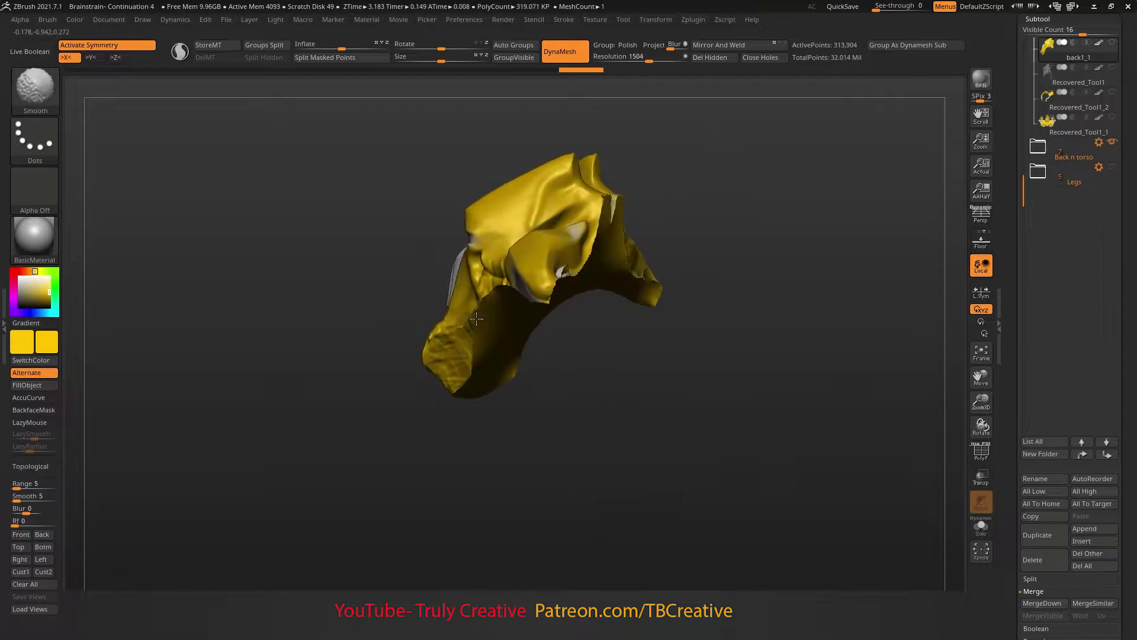
shift+drag(586, 272, 562, 255)
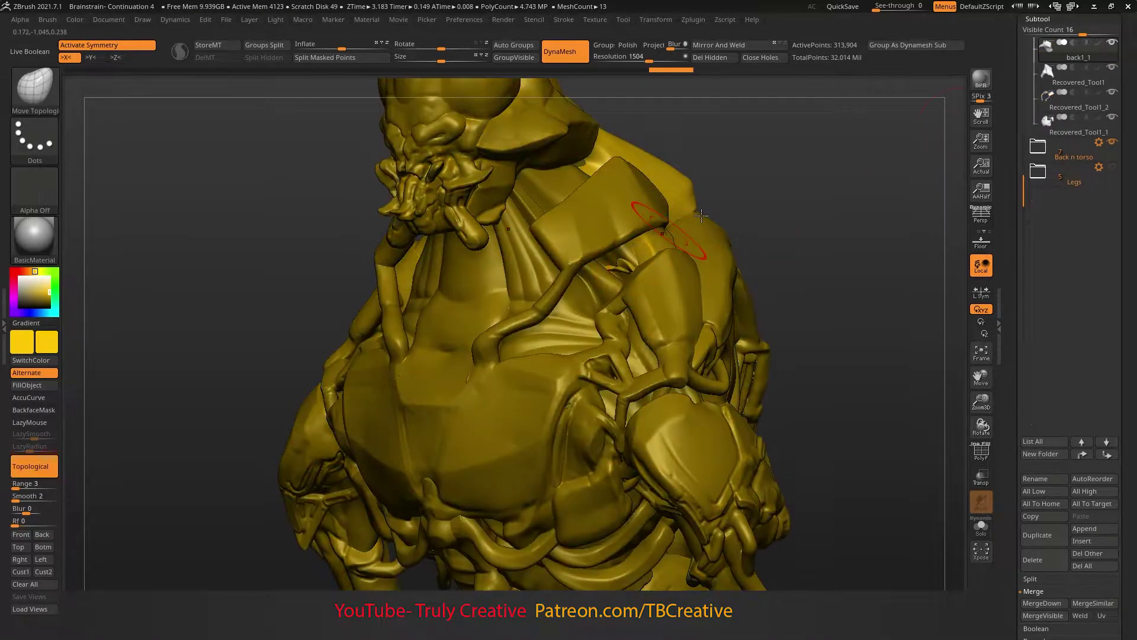
- Isolate the wanted part, delete the back piece's hidden geometry, and rotate to the shoulder plate
ctrl+shift+click(632, 261)
click(716, 58)
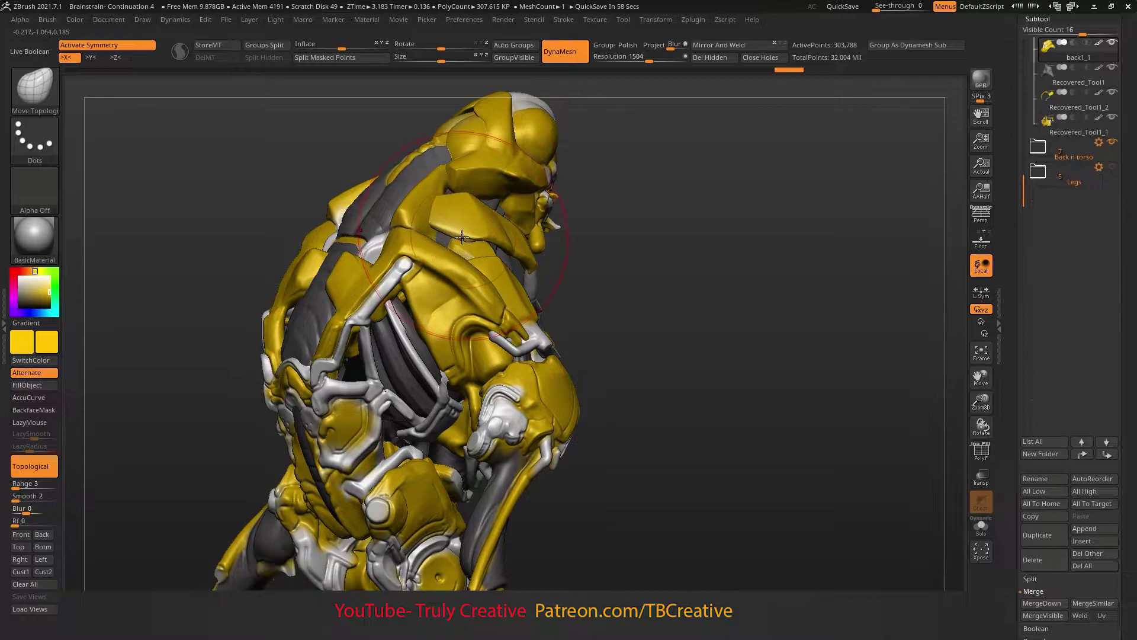
mouse_move(461, 237)
mouse_down()
mouse_move(453, 224)
mouse_move(566, 226)
mouse_up()
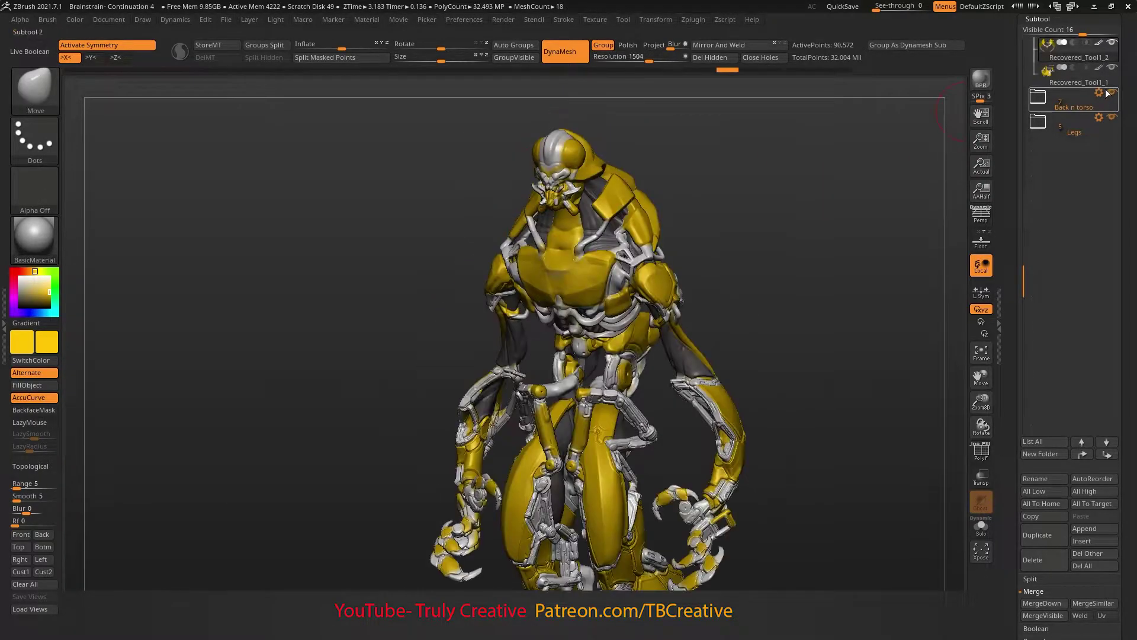
- Hide the Legs folder and hPolish the rib strut from above so it stands free
click(1111, 116)
key(w)
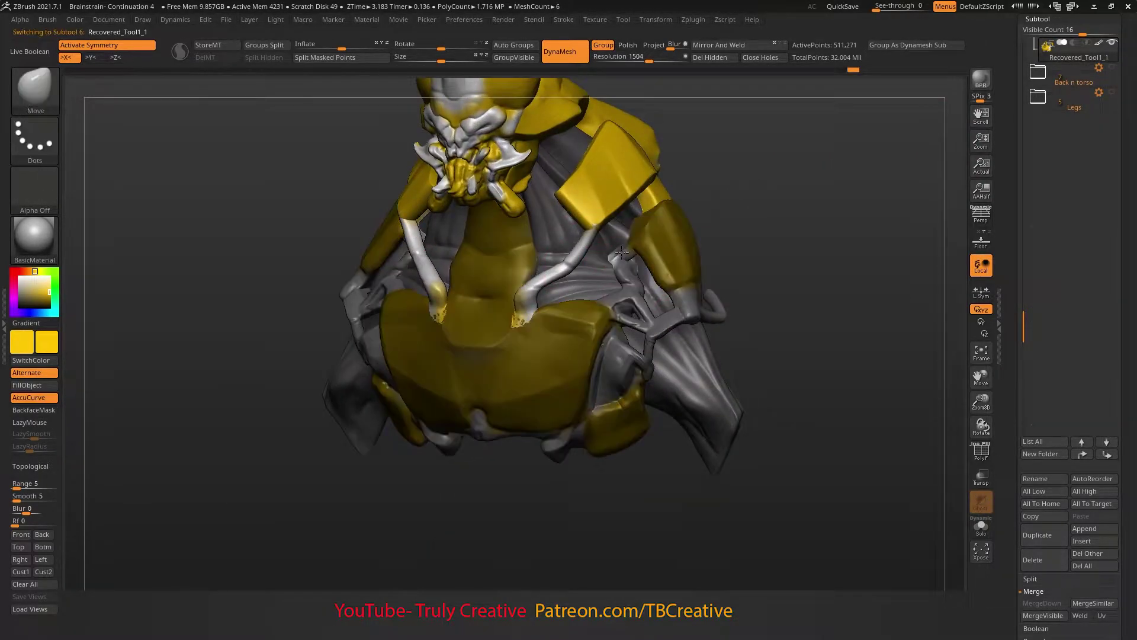
key(q)
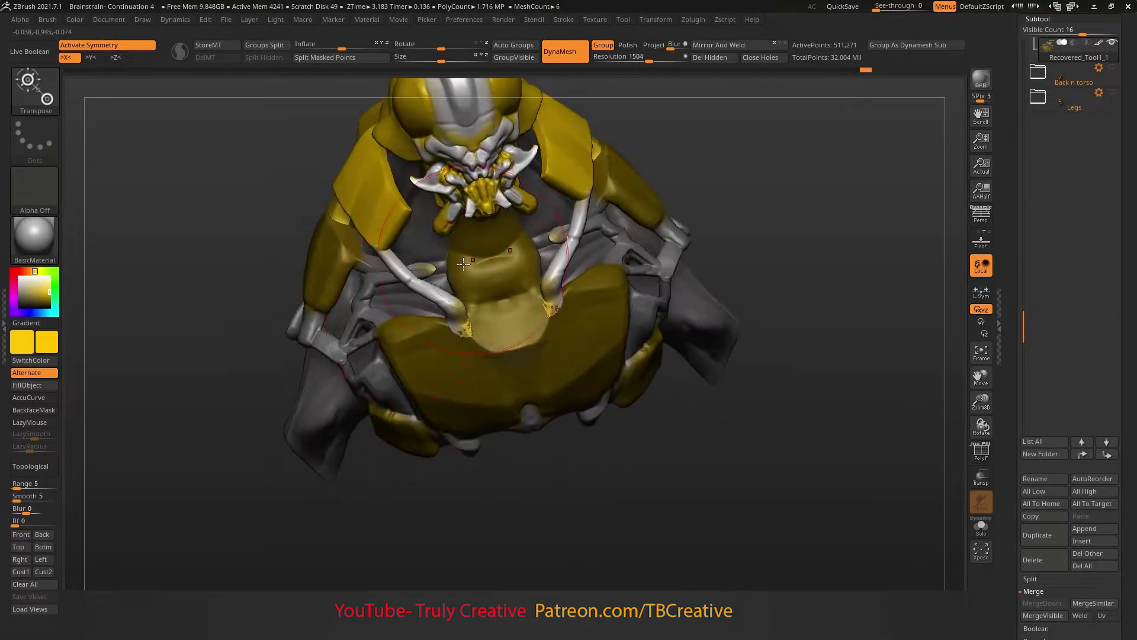
drag(600, 258, 348, 305)
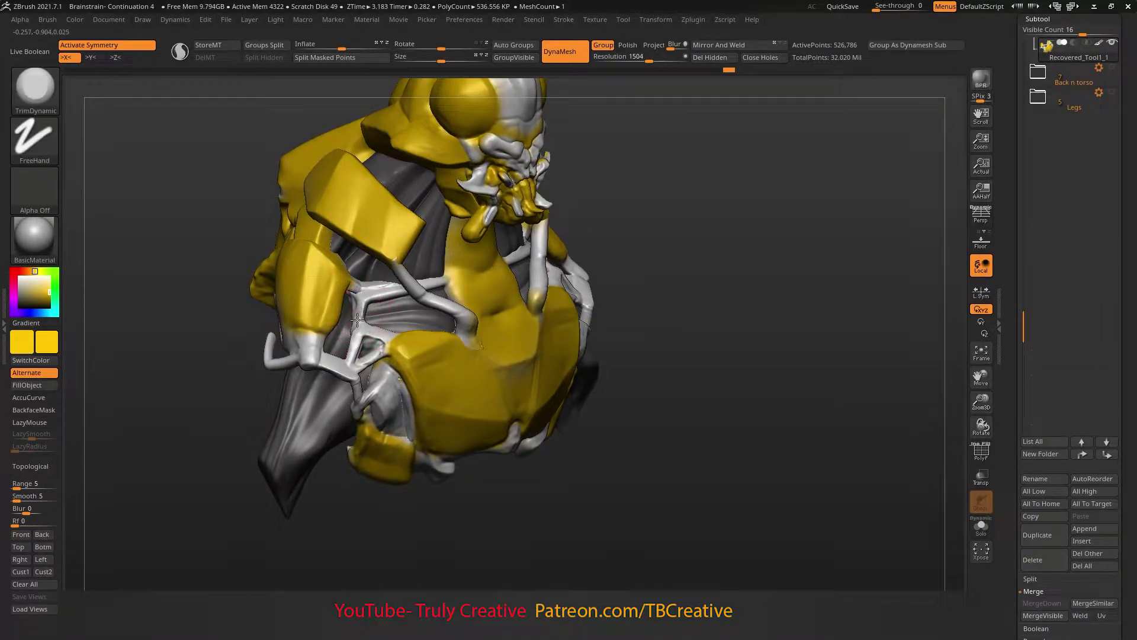
click(33, 409)
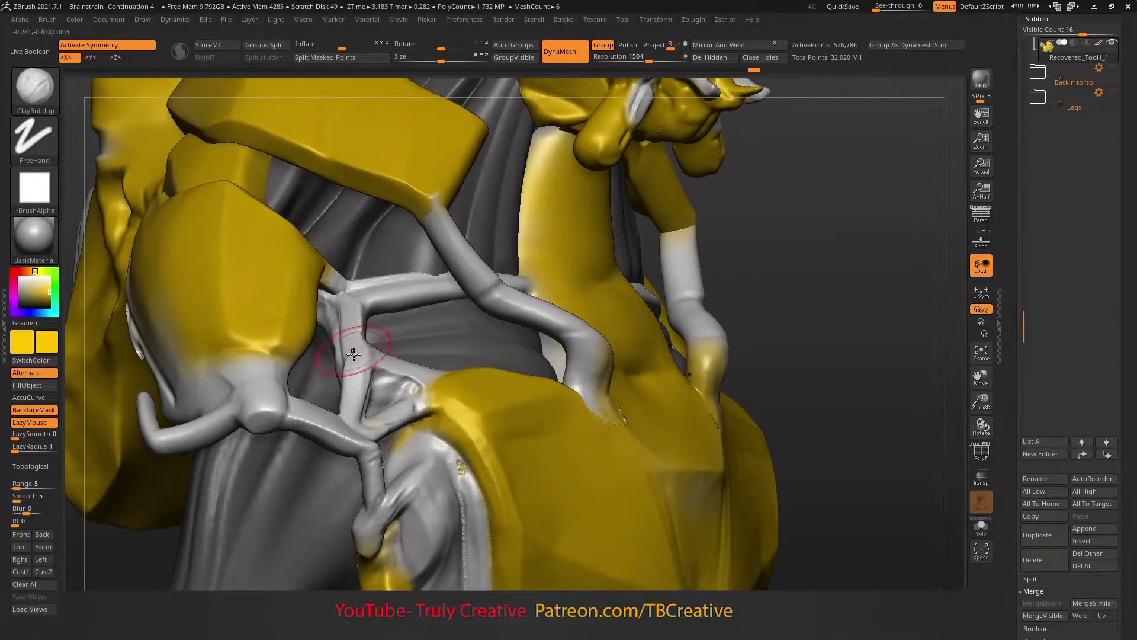
drag(361, 408, 360, 423)
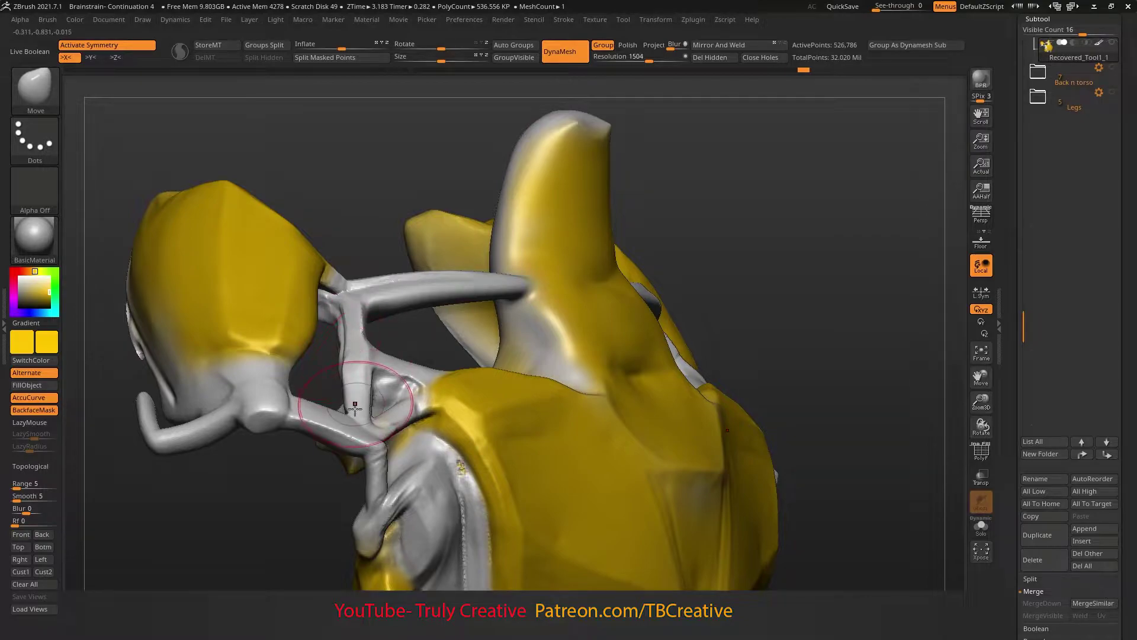
- Split the hidden part into its own subtool, then hide the Back n torso and Legs folders
mouse_move(355, 408)
right_down()
mouse_move(330, 381)
mouse_move(394, 305)
mouse_move(330, 355)
mouse_move(392, 333)
mouse_move(374, 344)
mouse_move(388, 368)
mouse_move(376, 300)
mouse_move(394, 261)
mouse_move(413, 282)
right_up()
key(f)
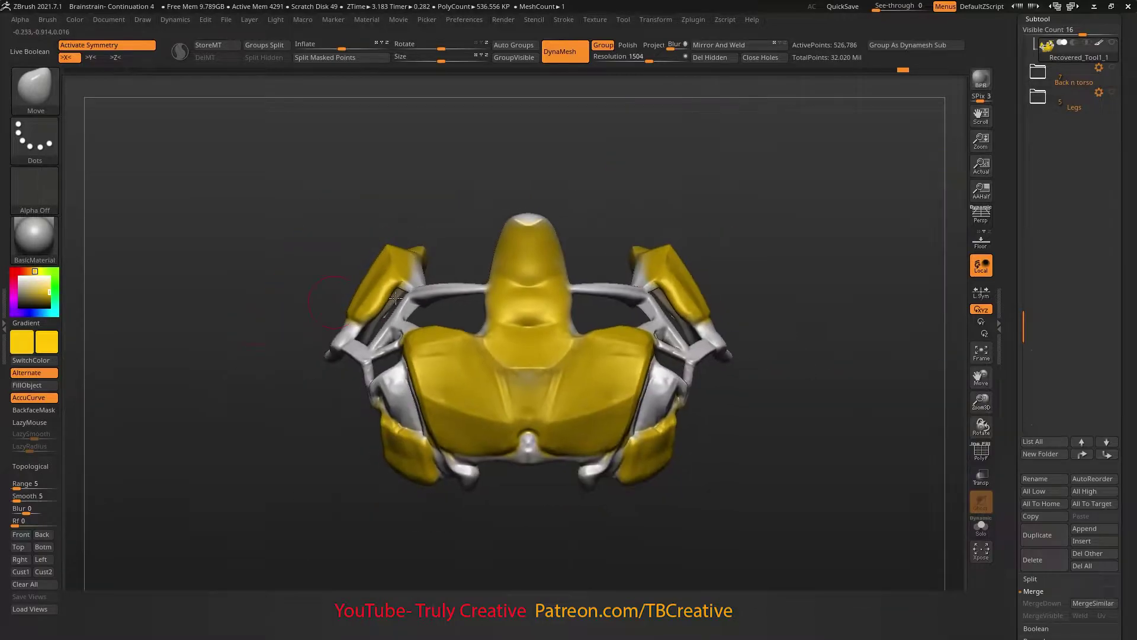
shift+right_drag(859, 154, 888, 131)
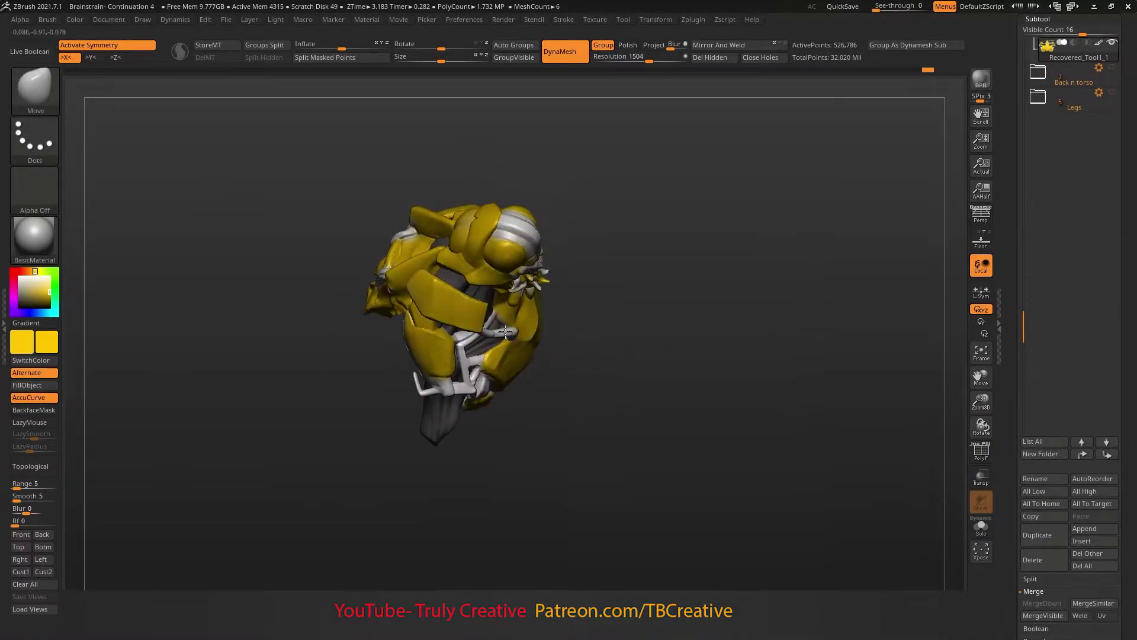
mouse_move(479, 271)
shift+right_down()
mouse_move(476, 355)
mouse_move(624, 200)
mouse_move(690, 197)
mouse_move(564, 242)
mouse_move(592, 225)
shift+right_up()
ctrl+shift+click(592, 230)
click(1111, 92)
click(1112, 117)
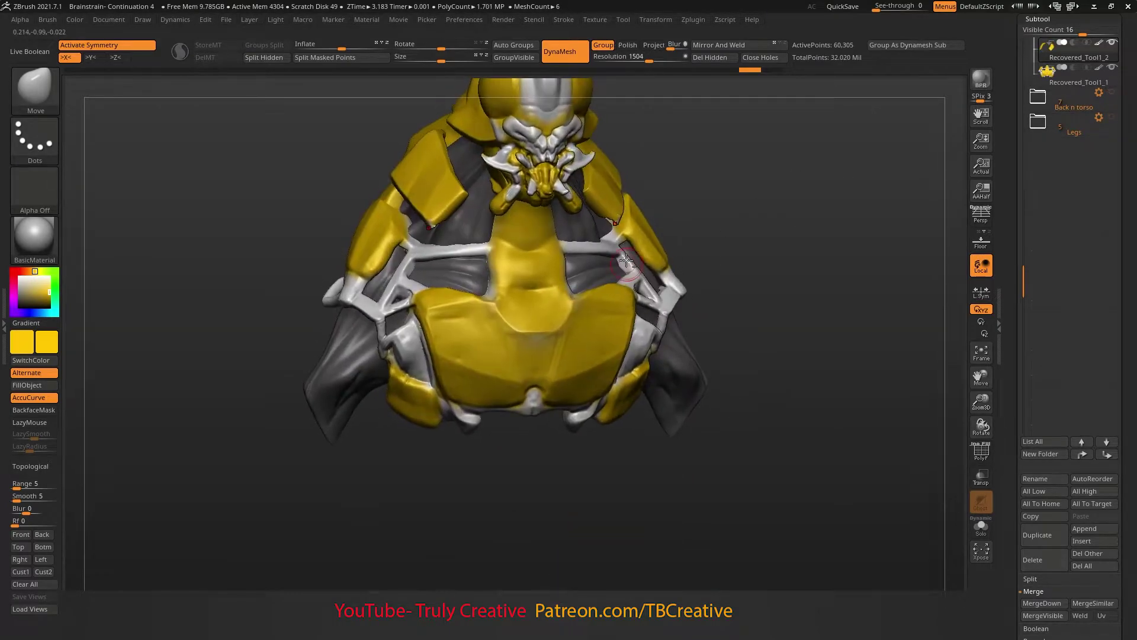
- Make Recovered_Tool1_1 active and polish it with hPolish from a straight back view
mouse_move(566, 266)
ctrl+right_down()
mouse_move(566, 294)
mouse_move(622, 238)
mouse_move(637, 239)
mouse_move(612, 286)
mouse_move(620, 275)
mouse_move(355, 246)
ctrl+right_up()
alt+click(552, 307)
key(b)
key(m)
key(v)
key(b)
key(h)
key(p)
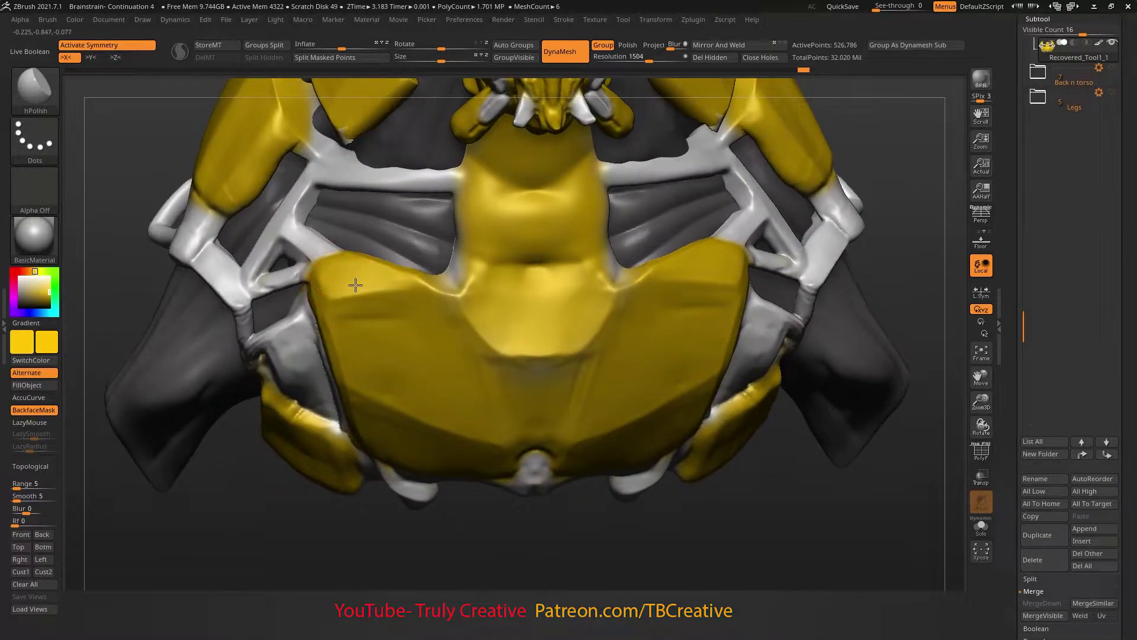
right_drag(355, 286, 461, 203)
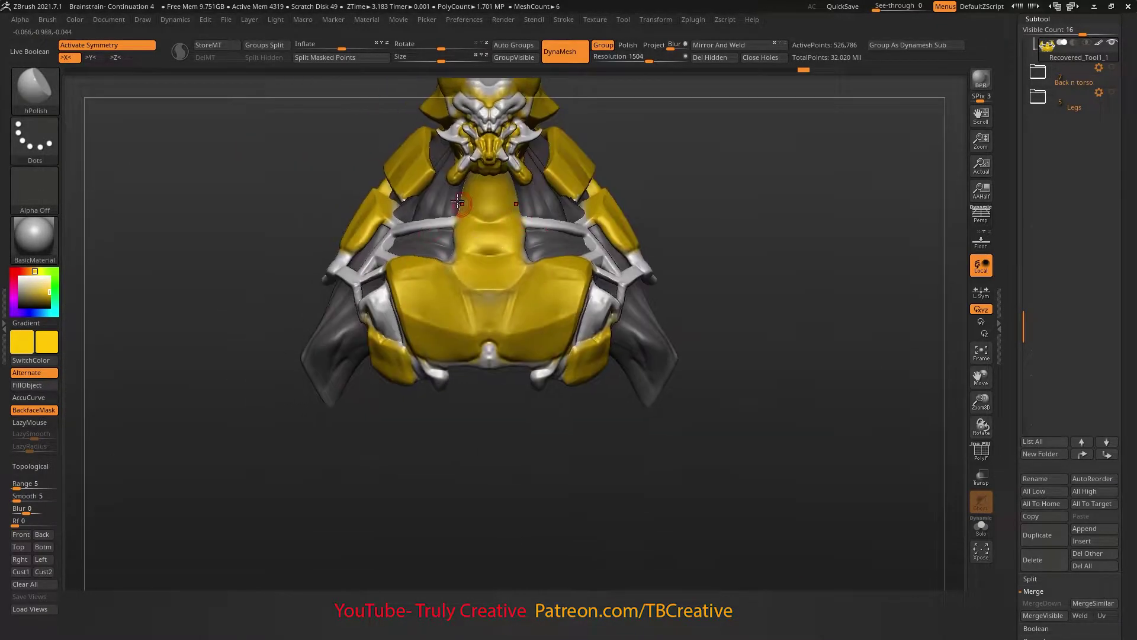
mouse_move(400, 219)
shift+right_down()
mouse_move(419, 225)
mouse_move(440, 265)
mouse_move(413, 241)
mouse_move(421, 265)
mouse_move(464, 285)
shift+right_up()
- Create the separate Recovered_Tool1_2 piece and set up hPolish with an adjusted brush size
click(264, 45)
mouse_move(599, 178)
ctrl+right_down()
mouse_move(437, 221)
mouse_move(393, 264)
mouse_move(384, 243)
mouse_move(448, 199)
ctrl+right_up()
key(b)
key(h)
key(p)
key(s)
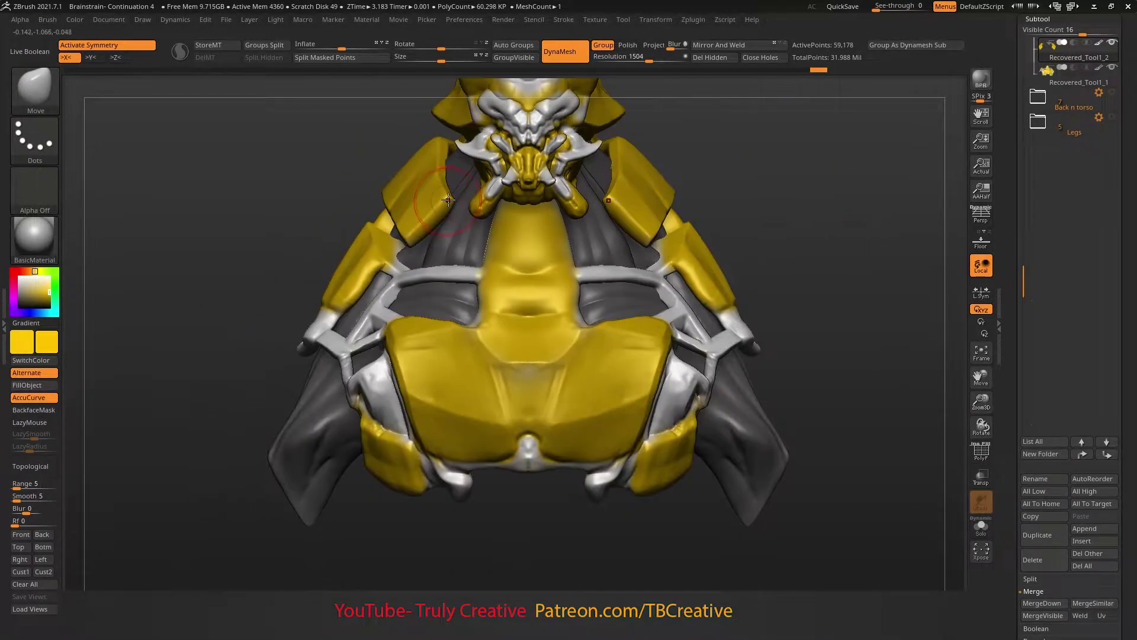
- Reselect Recovered_Tool1_1 and refine the torso front with hPolish and Move brushes
alt+click(613, 247)
mouse_move(613, 247)
ctrl+right_down()
mouse_move(314, 386)
mouse_move(391, 332)
mouse_move(450, 367)
mouse_move(414, 375)
ctrl+right_up()
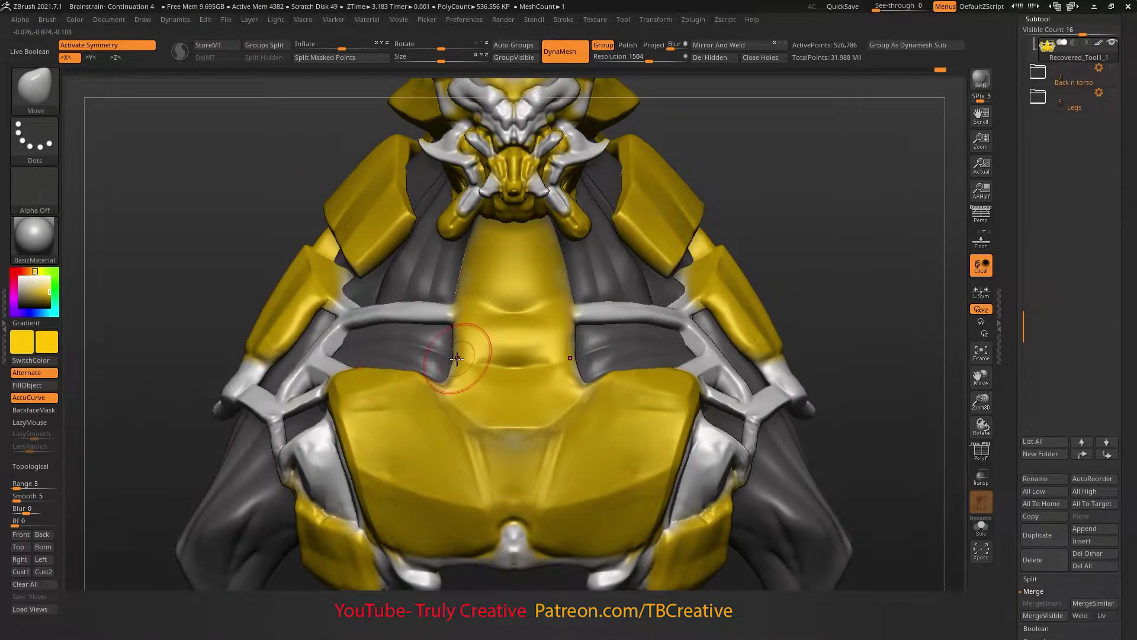
right_drag(427, 309, 373, 323)
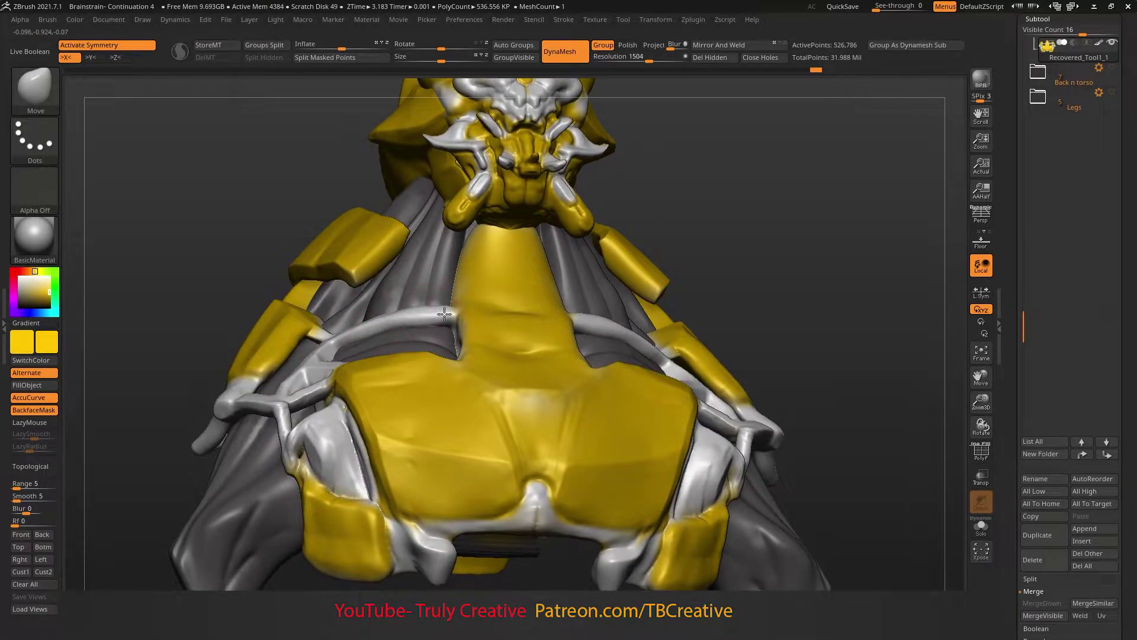
mouse_move(444, 314)
shift+right_down()
mouse_move(367, 329)
mouse_move(419, 301)
mouse_move(435, 314)
mouse_move(319, 317)
mouse_move(569, 249)
mouse_move(533, 266)
mouse_move(400, 285)
mouse_move(419, 279)
mouse_move(395, 316)
mouse_move(432, 300)
shift+right_up()
key(b)
key(h)
key(p)
key(b)
key(m)
key(v)
key(s)
- Trim the surface with TrimDynamic, then show the Back n torso folder and legs again
key(b)
key(t)
key(d)
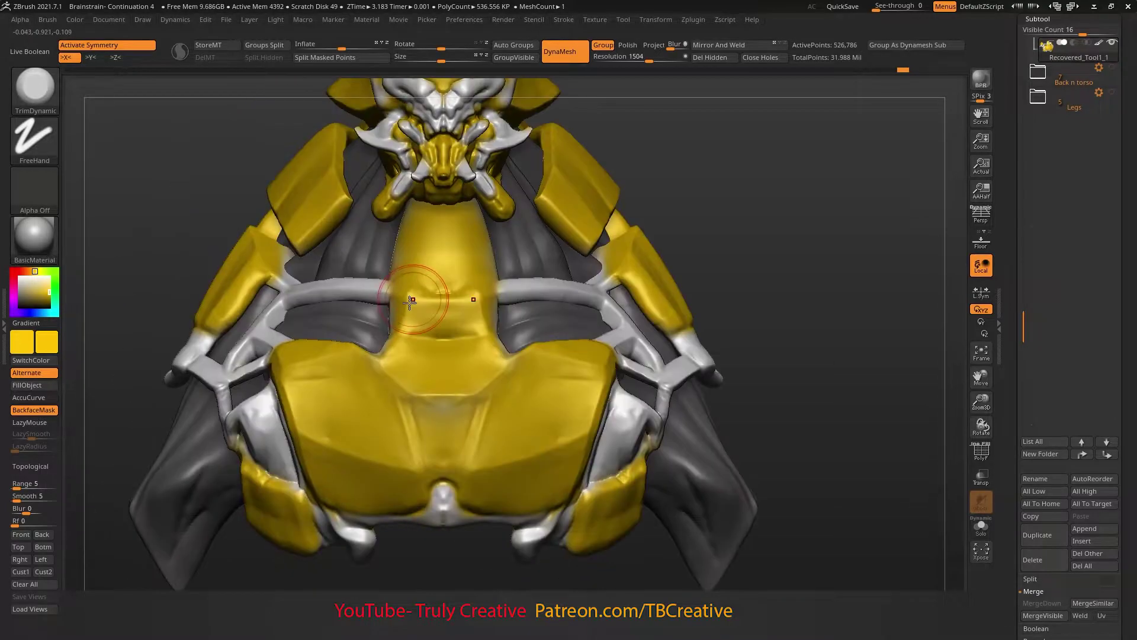
key(f)
click(1111, 67)
click(1112, 92)
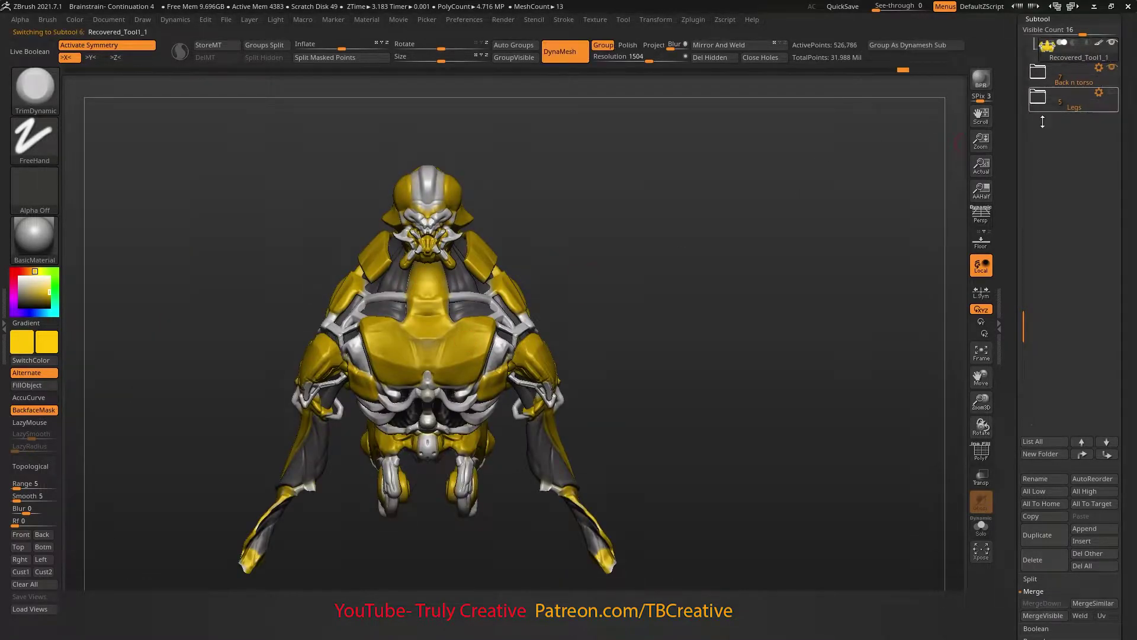
mouse_move(681, 190)
right_down()
mouse_move(450, 189)
mouse_move(660, 133)
mouse_move(452, 213)
right_up()
- Isolate Recovered_Tool1_2 and pull the shoulder plates downward on both sides with Move
alt+click(450, 189)
key(ctrl)
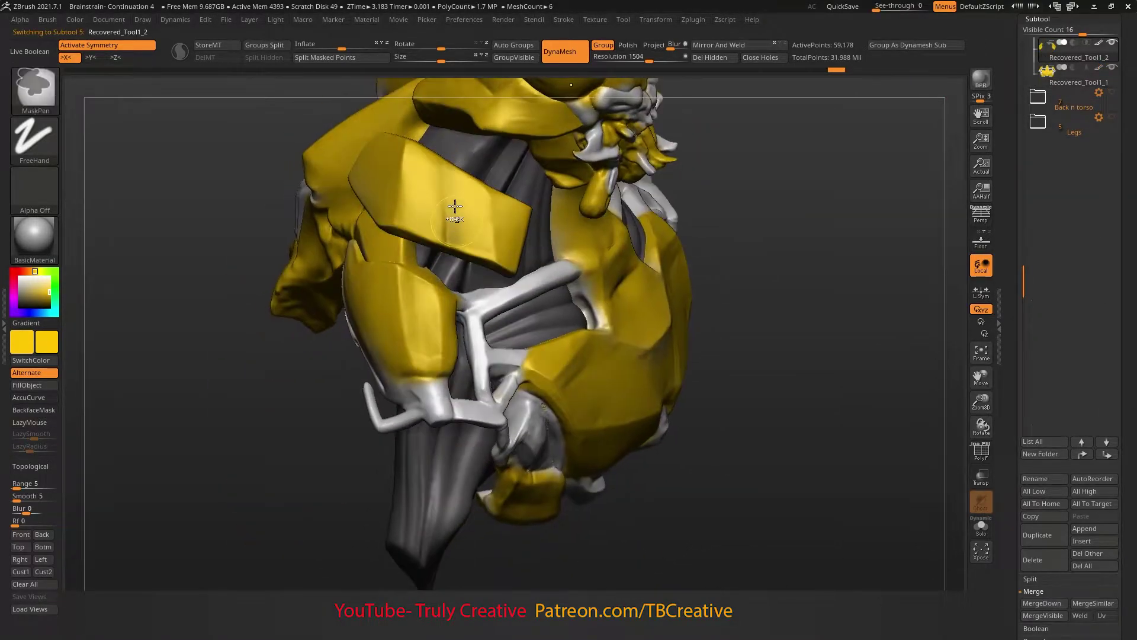
mouse_move(446, 264)
right_down()
mouse_move(496, 242)
mouse_move(466, 212)
right_up()
key(w)
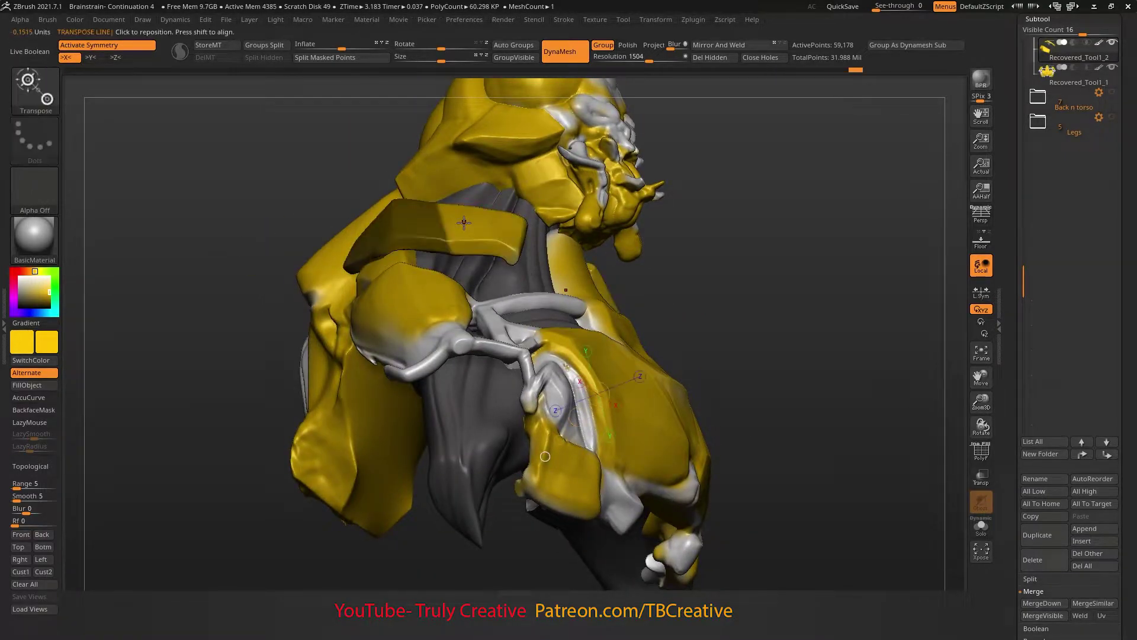
shift+right_drag(461, 147, 435, 181)
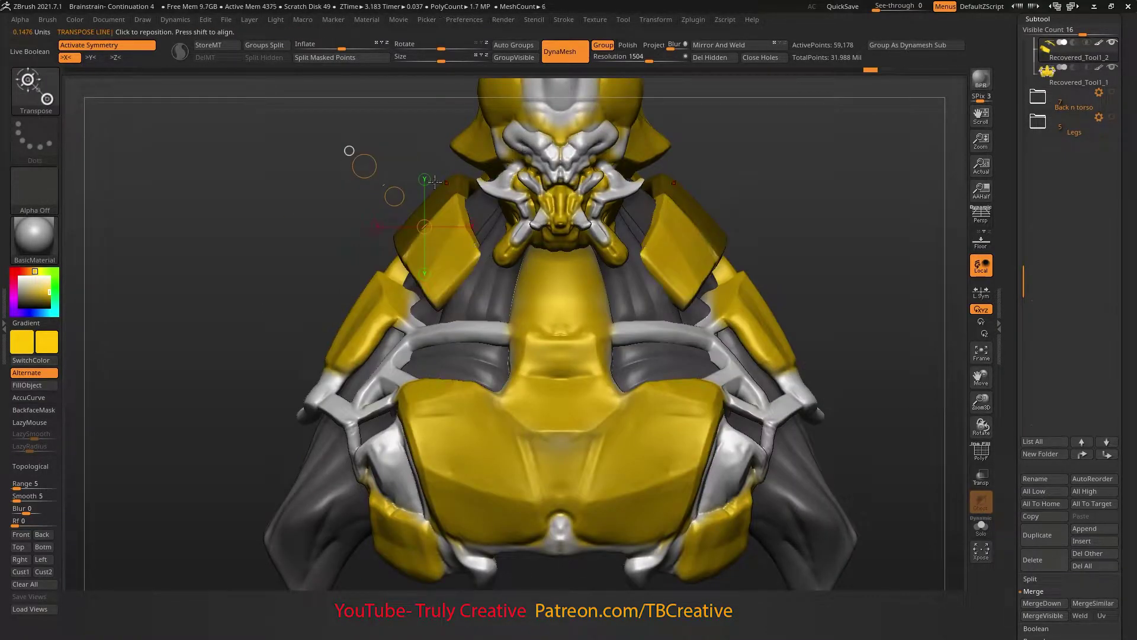
key(b)
key(t)
key(d)
key(b)
key(m)
key(v)
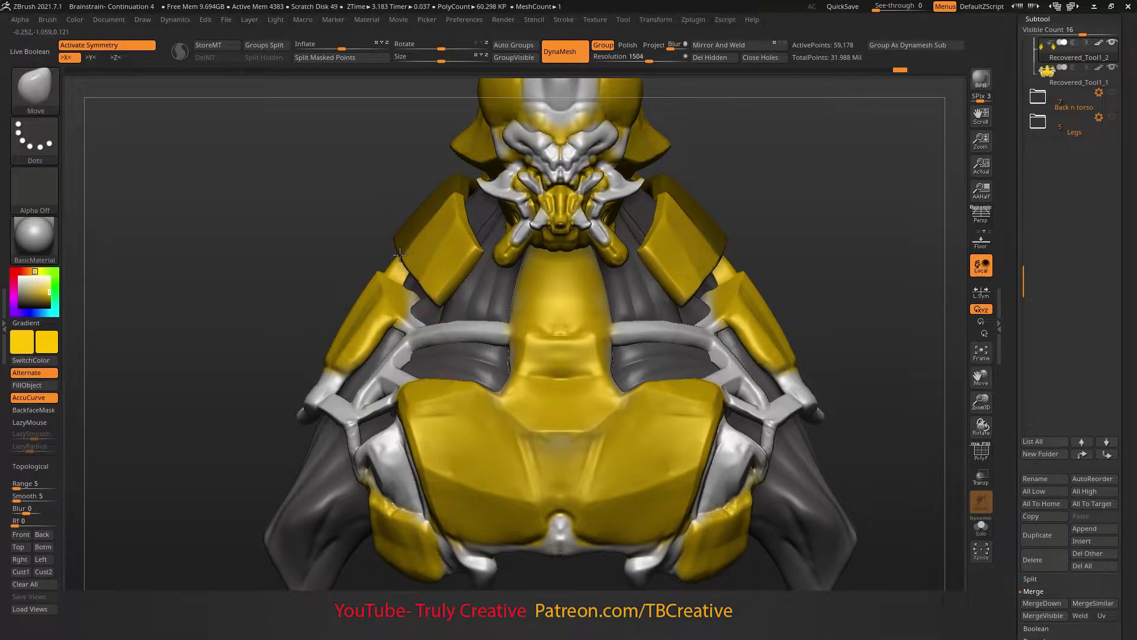
drag(437, 221, 438, 246)
- Refine the shoulder plates with alternating TrimDynamic and Move passes from front and three-quarter views
mouse_move(452, 203)
right_down()
mouse_move(466, 193)
mouse_move(443, 170)
right_up()
key(b)
key(t)
key(d)
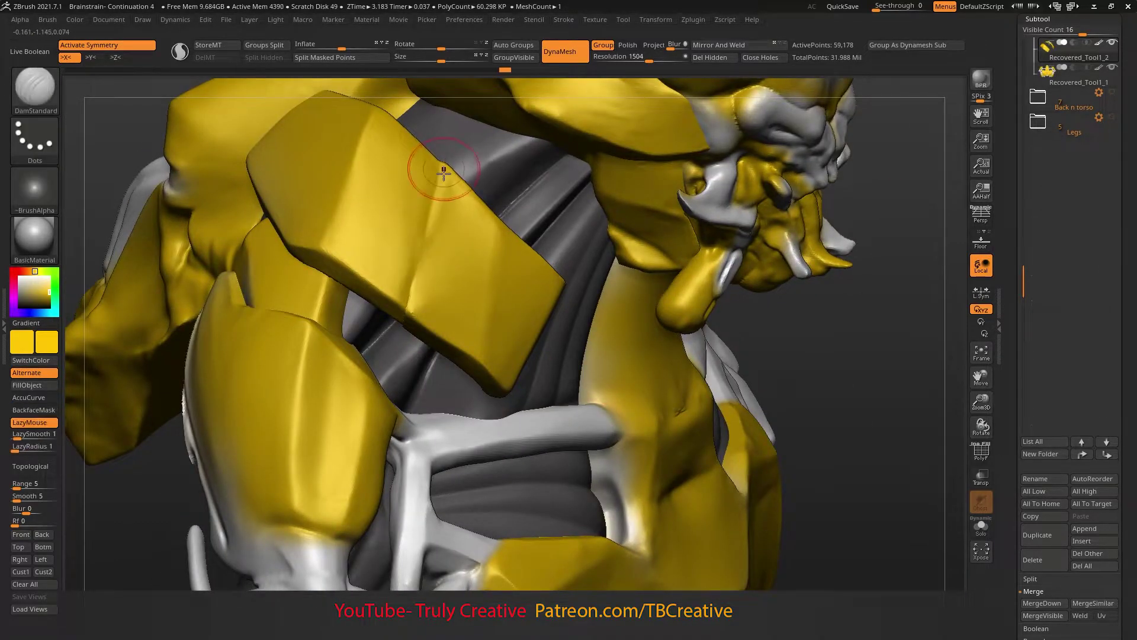
mouse_move(451, 259)
right_down()
mouse_move(431, 158)
mouse_move(508, 276)
right_up()
key(b)
key(m)
key(v)
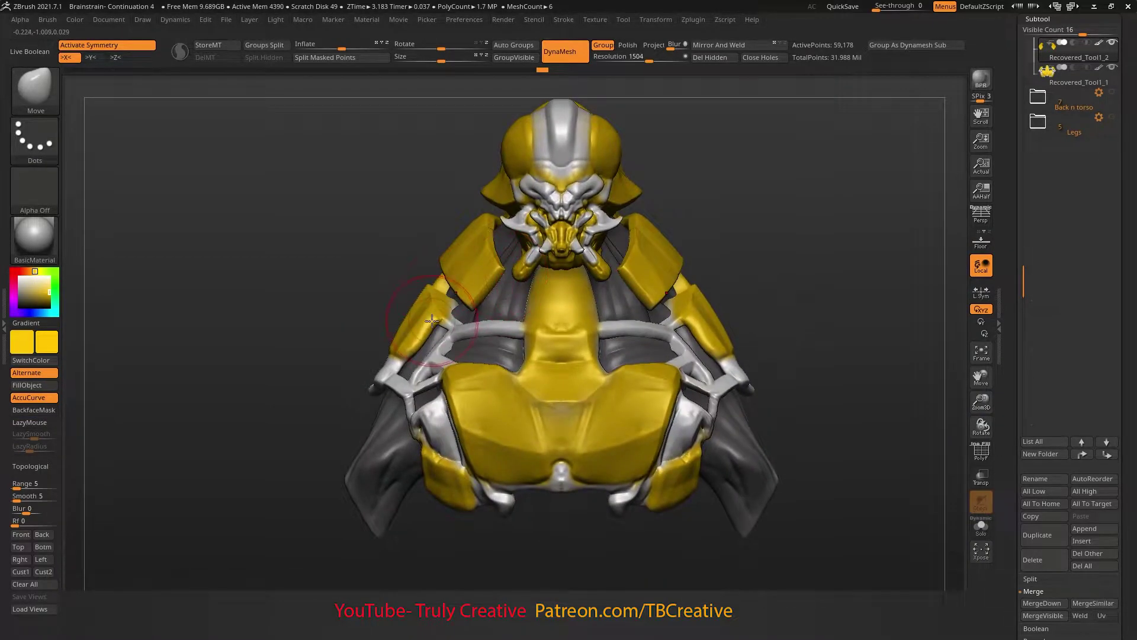
shift+right_drag(408, 320, 402, 329)
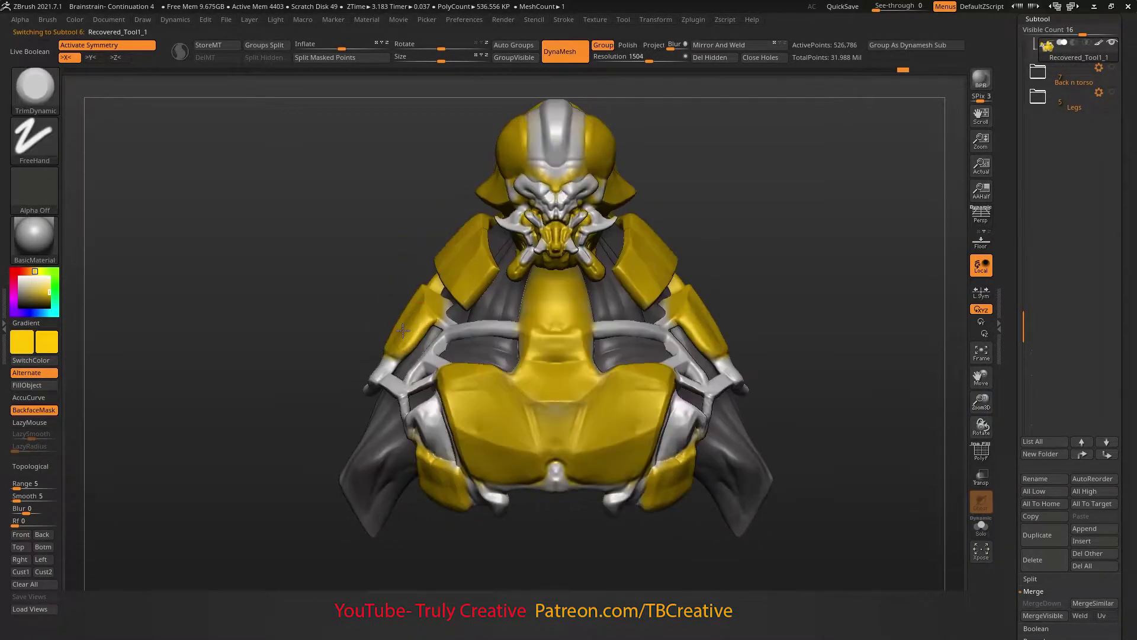
mouse_move(480, 271)
right_down()
mouse_move(381, 277)
mouse_move(642, 165)
mouse_move(649, 192)
right_up()
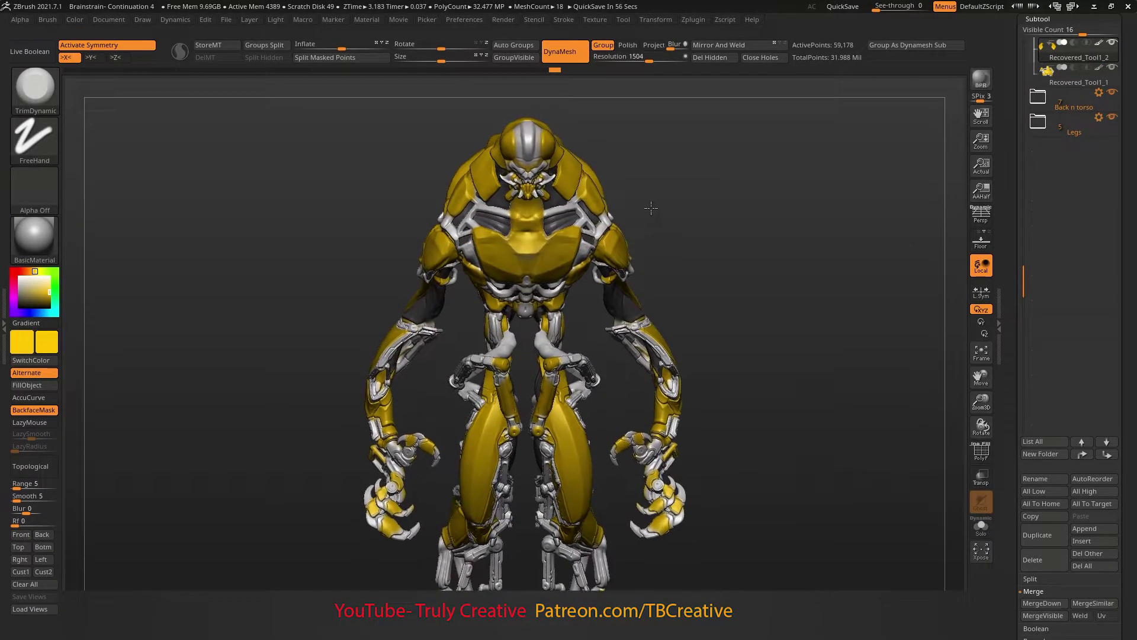
- Select Recovered_Tool1, solo it, and tilt the view onto the torso armor's shoulder
right_drag(608, 239, 503, 258)
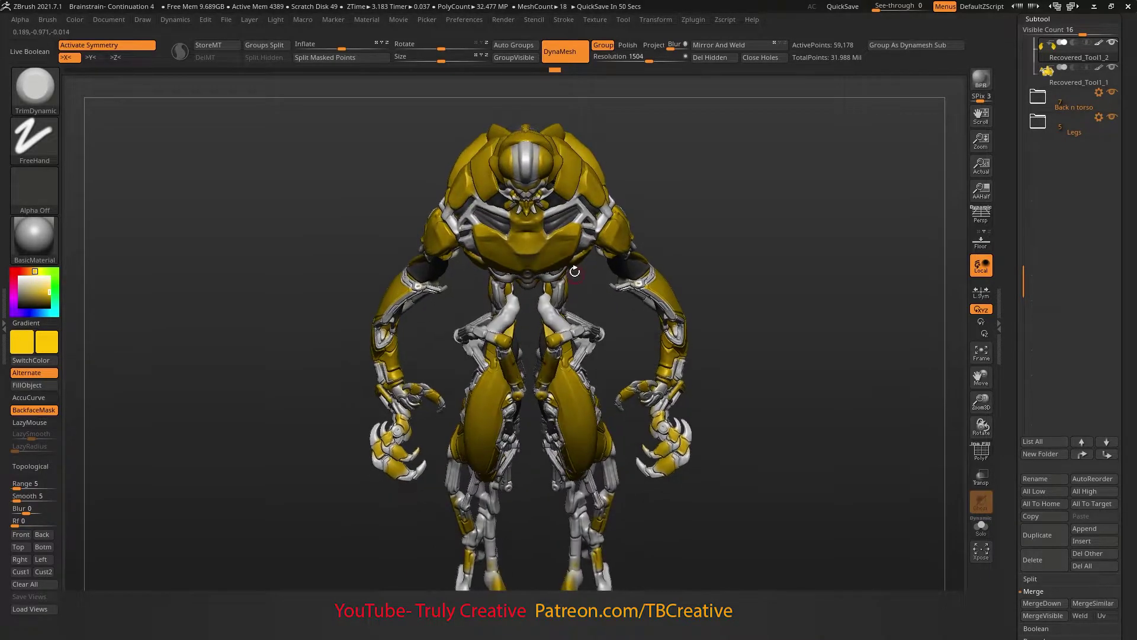
alt+click(503, 259)
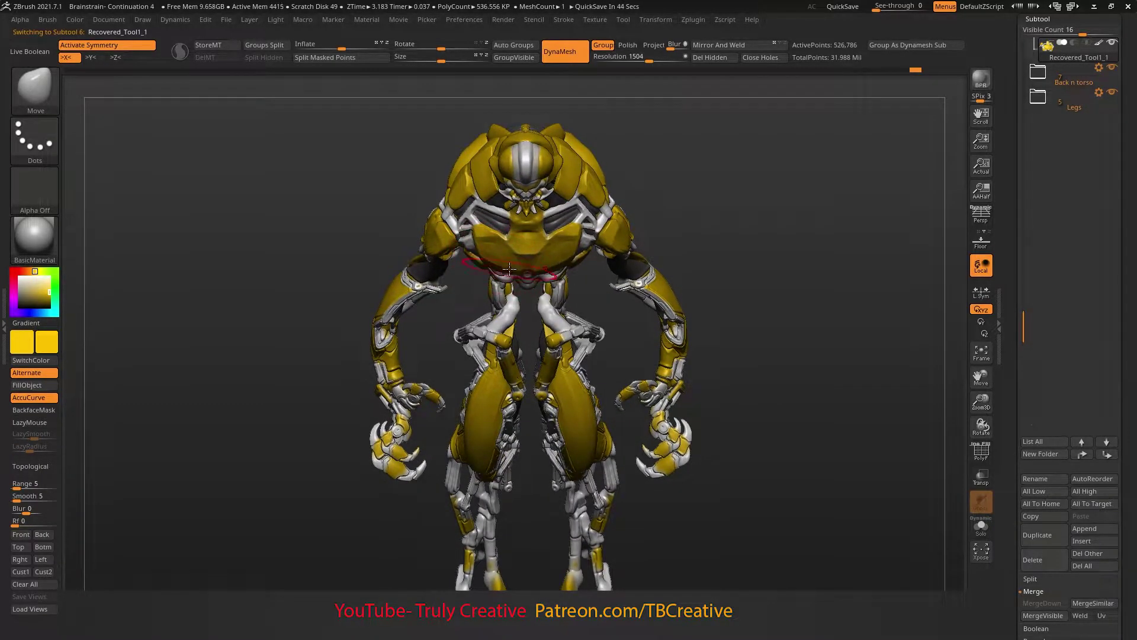
right_drag(567, 207, 584, 170)
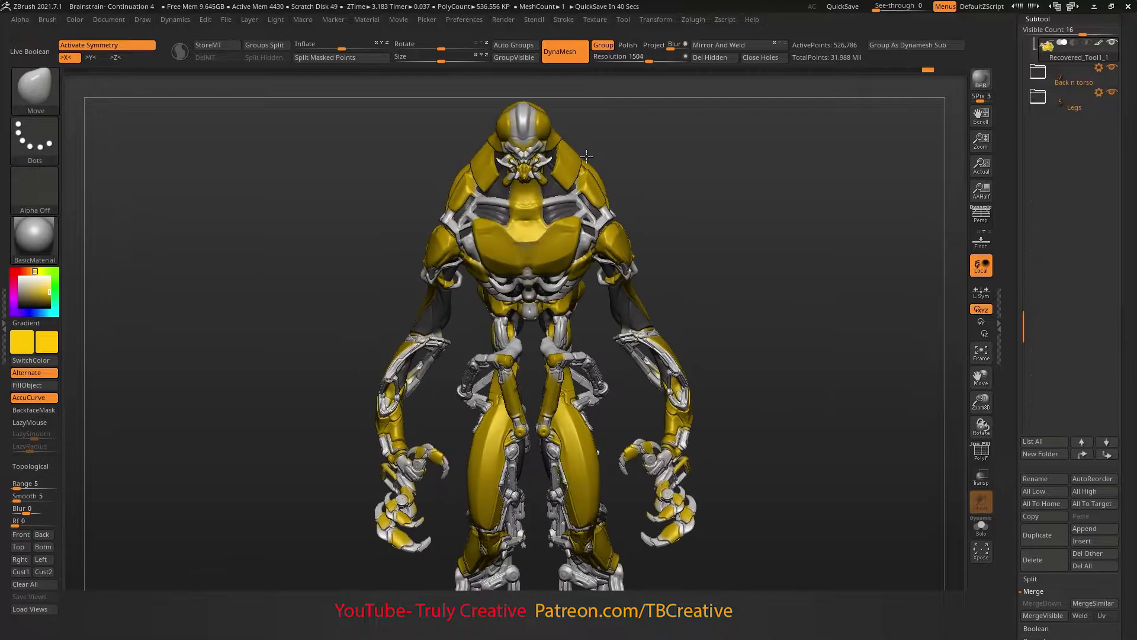
alt+click(585, 166)
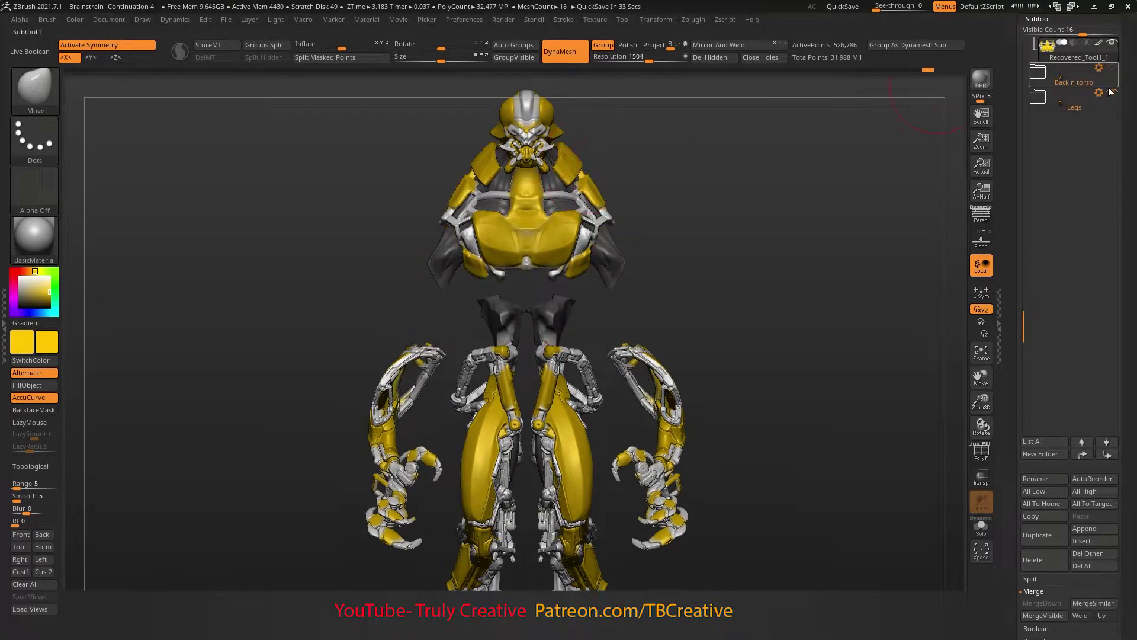
key(f)
mouse_move(585, 166)
right_down()
mouse_move(564, 217)
mouse_move(543, 223)
mouse_move(558, 248)
mouse_move(520, 261)
mouse_move(484, 249)
right_up()
- Orbit around the creature and show the grey cloth piece on its own at an angle
right_drag(435, 311, 455, 257)
mouse_move(315, 474)
right_down()
mouse_move(636, 260)
mouse_move(633, 188)
right_up()
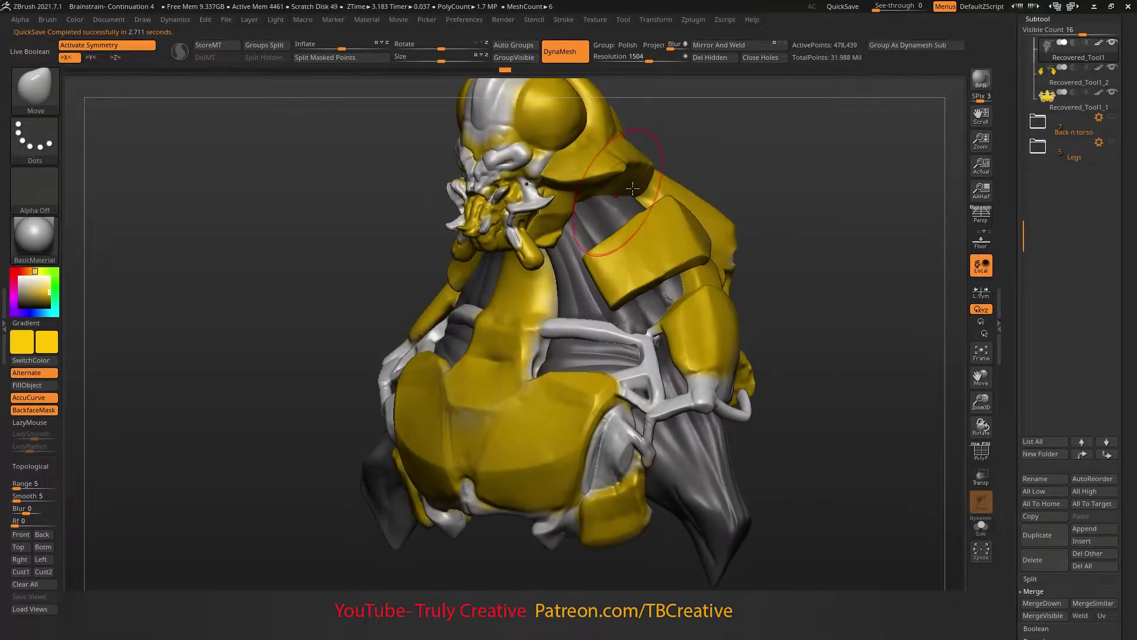
mouse_move(664, 303)
right_down()
mouse_move(417, 336)
mouse_move(472, 321)
right_up()
ctrl+right_drag(472, 271, 520, 251)
mouse_move(615, 241)
right_down()
mouse_move(502, 231)
mouse_move(528, 229)
right_up()
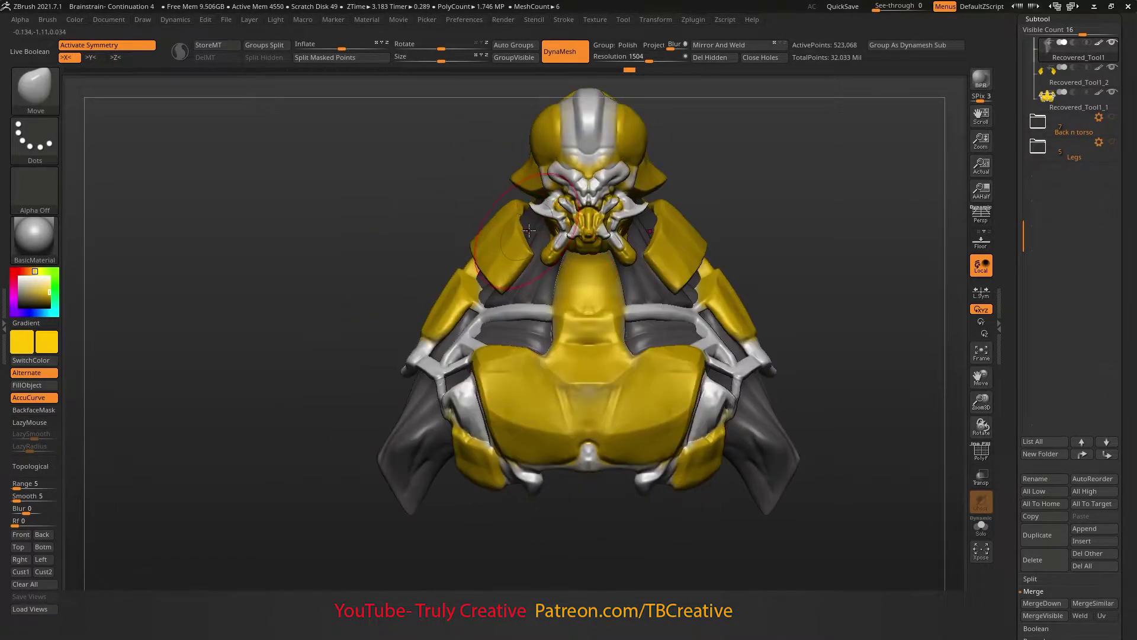
right_drag(546, 269, 723, 376)
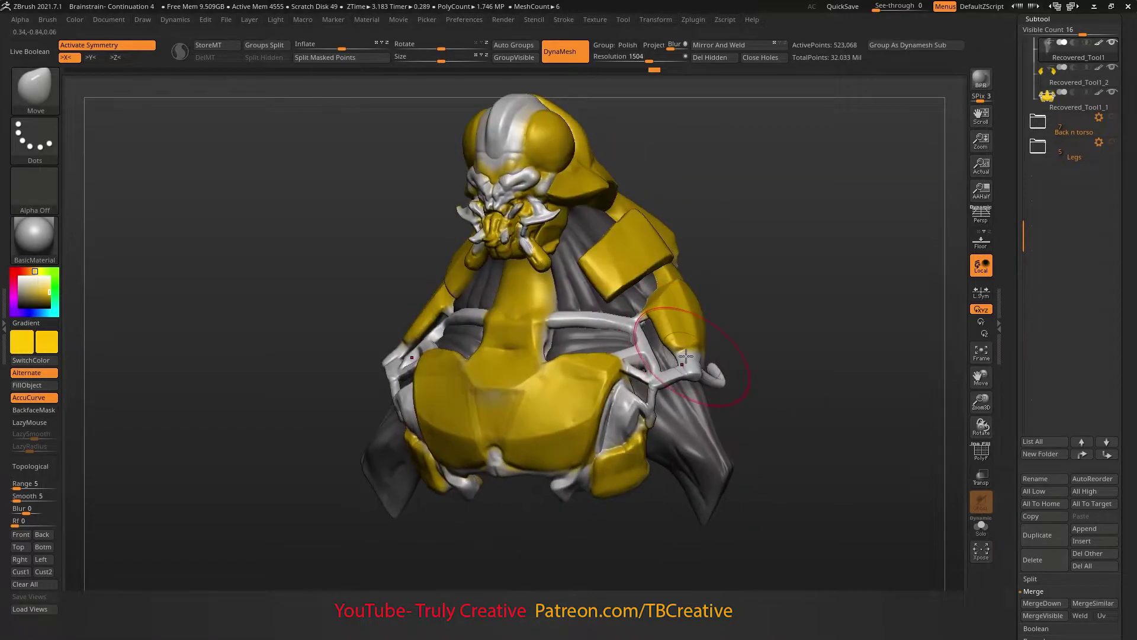
right_drag(735, 252, 685, 344)
- Hide one region of the cloth mesh, then show all creature pieces again
ctrl+alt+shift+drag(631, 413, 579, 421)
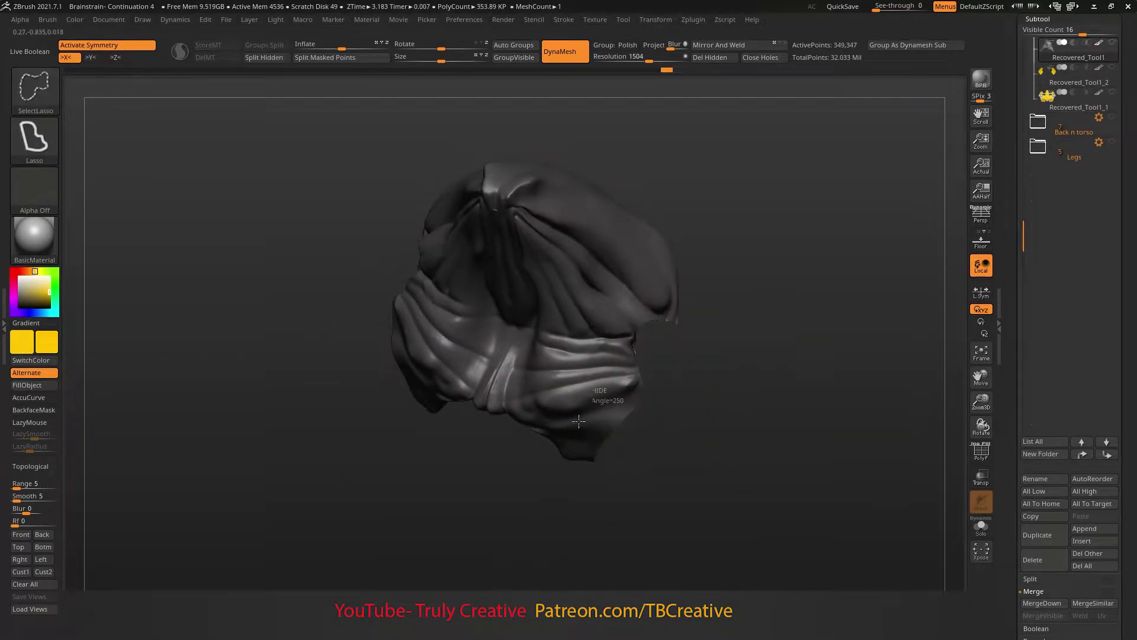
shift+click(1108, 44)
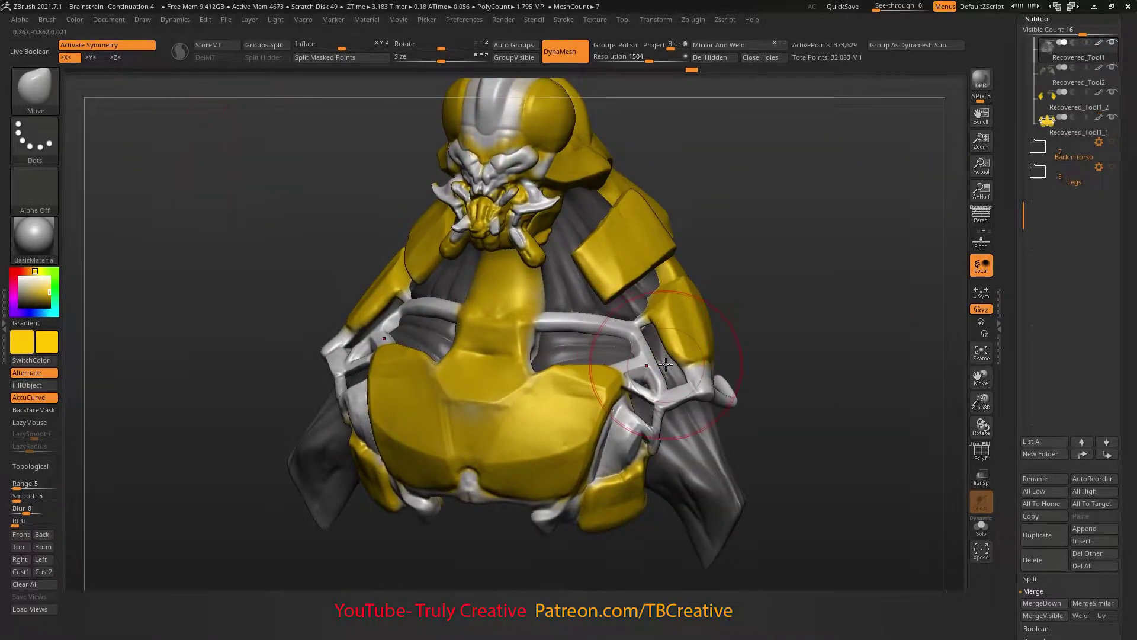
key(s)
right_drag(662, 363, 639, 318)
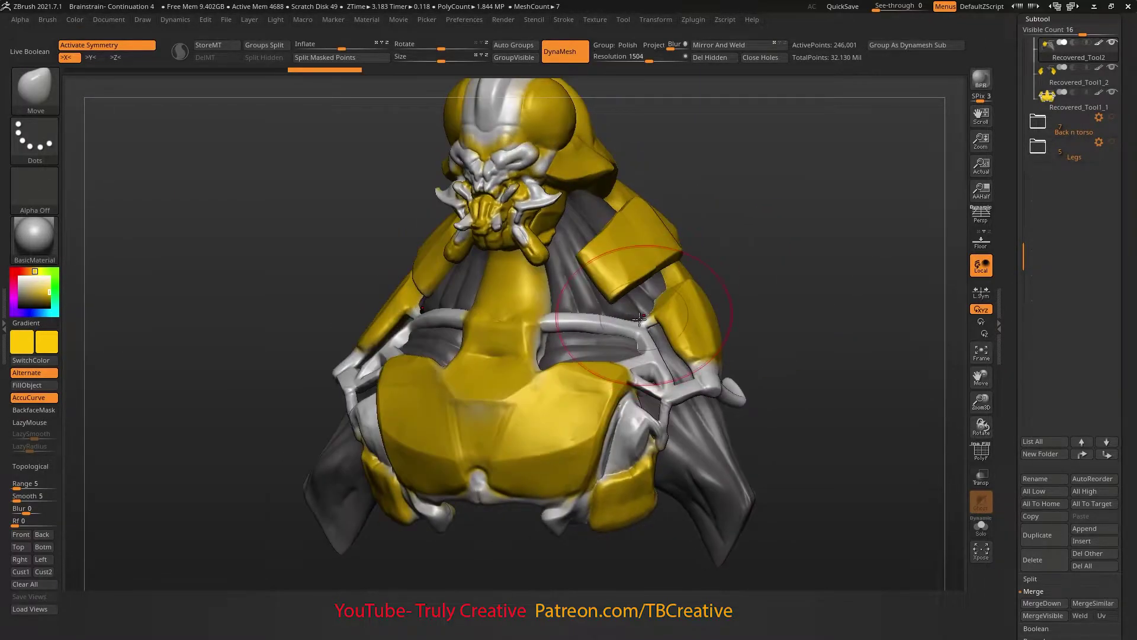
key(s)
mouse_move(699, 367)
right_down()
mouse_move(656, 398)
mouse_move(592, 355)
mouse_move(465, 349)
mouse_move(452, 295)
mouse_move(395, 339)
right_up()
- Switch to DamStandard, zoom to a front view of the torso, and make Recovered_Tool1_1 active
key(b)
key(d)
key(s)
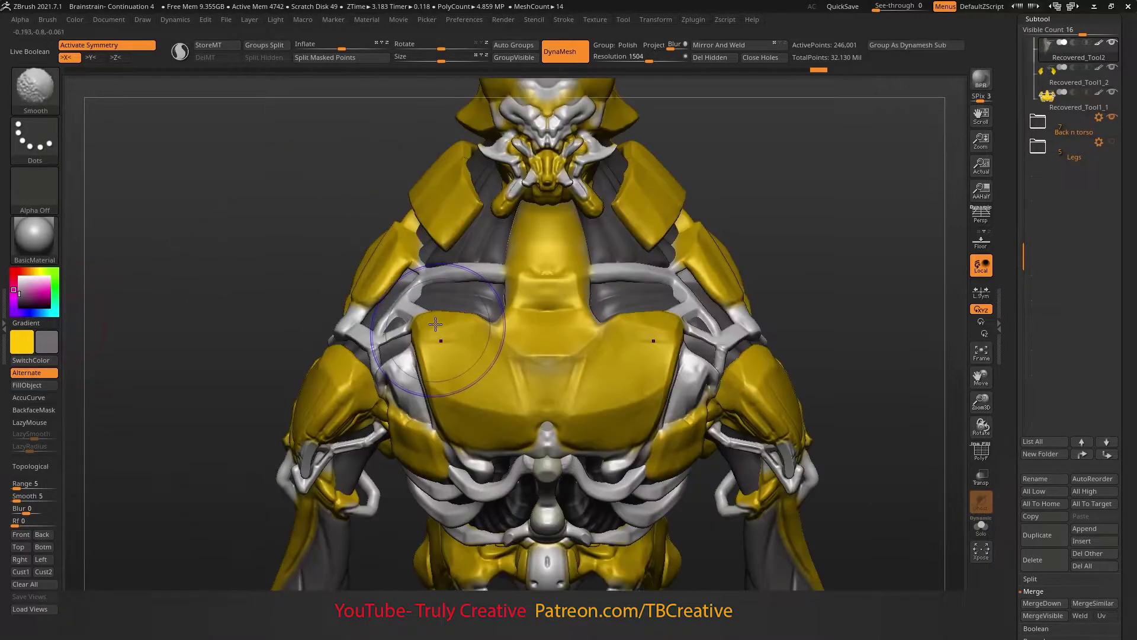
mouse_move(540, 316)
mouse_down()
mouse_move(513, 299)
mouse_move(503, 250)
mouse_up()
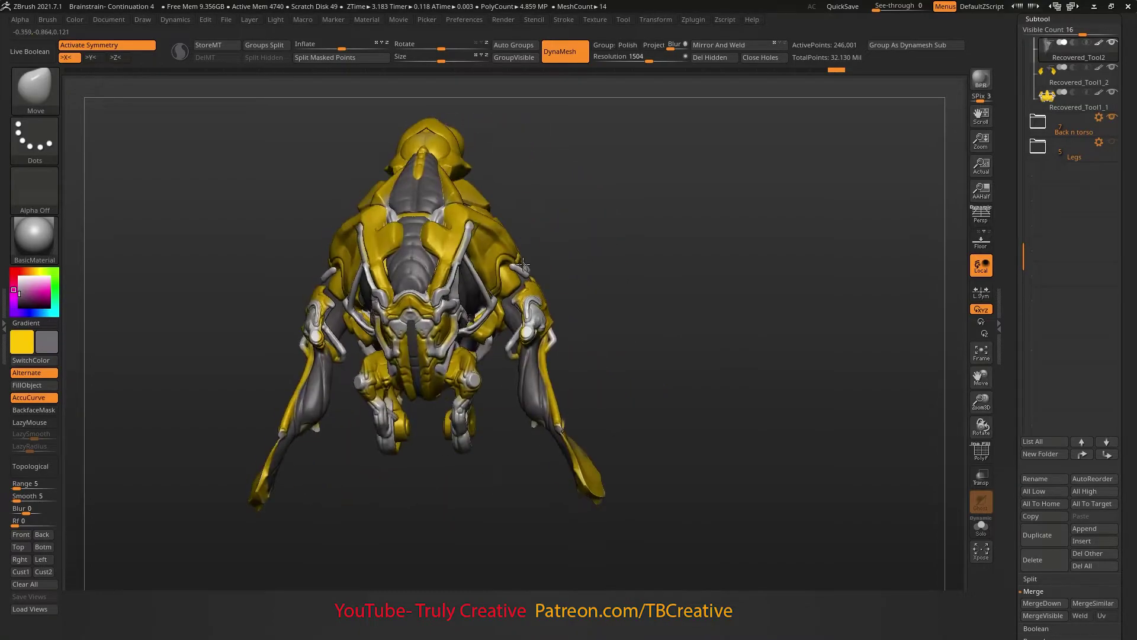
shift+drag(583, 273, 580, 260)
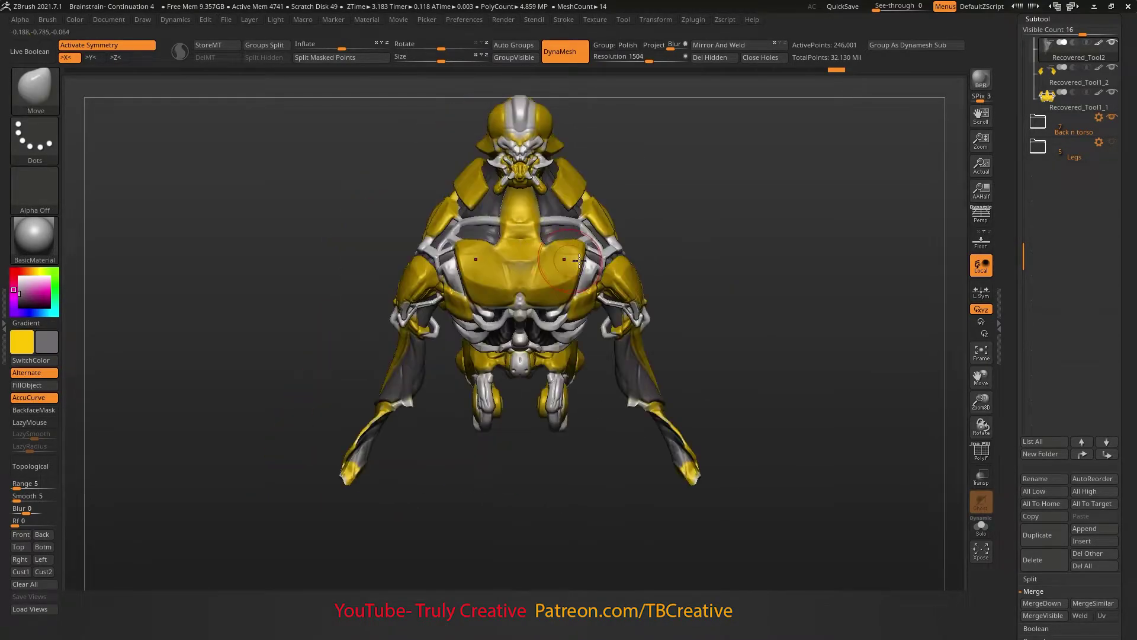
mouse_move(501, 280)
right_down()
mouse_move(492, 302)
mouse_move(400, 301)
right_up()
alt+click(494, 296)
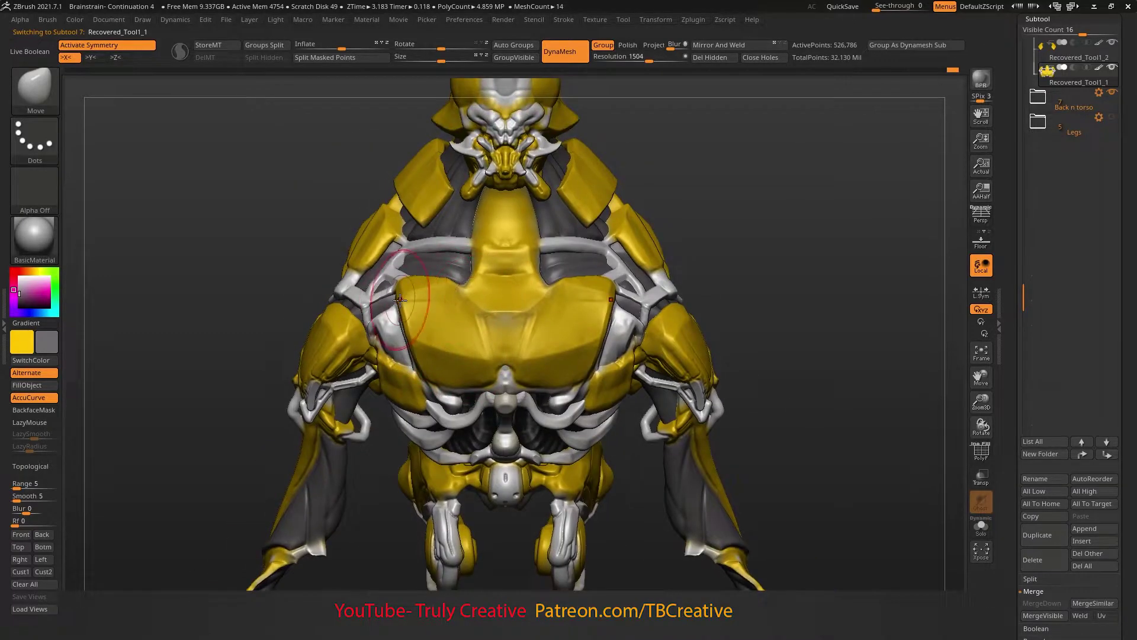
- Select Recovered_Tool1, then the back piece, and adjust the brush size
right_drag(615, 305, 622, 330)
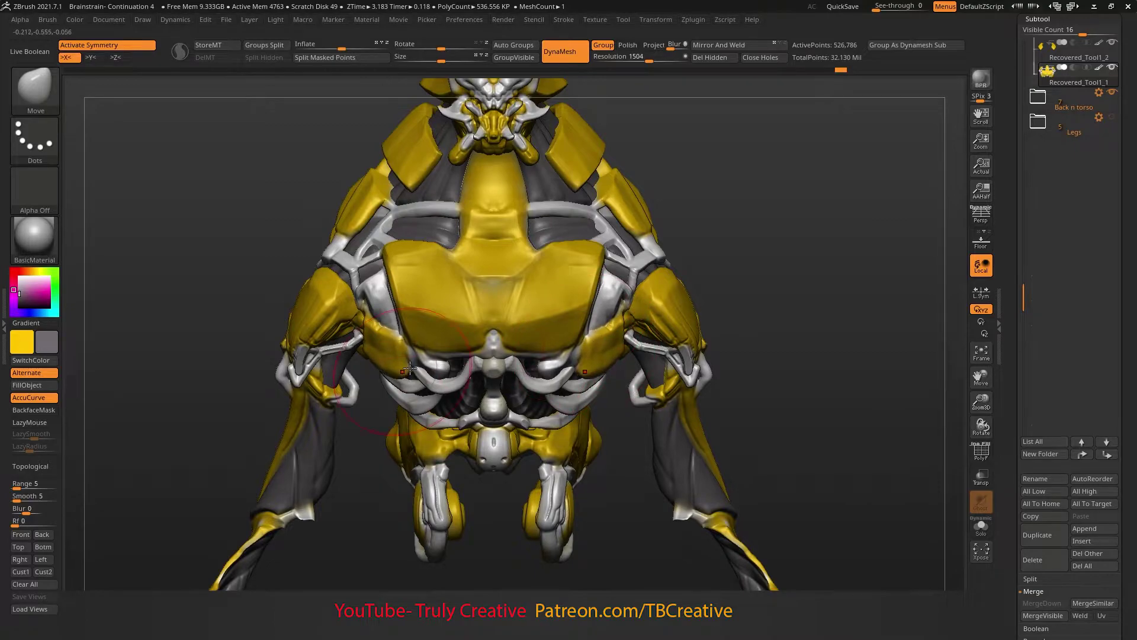
mouse_move(410, 367)
ctrl+right_down()
mouse_move(579, 228)
mouse_move(499, 309)
mouse_move(464, 287)
mouse_move(459, 308)
ctrl+right_up()
alt+click(473, 304)
mouse_move(444, 256)
right_down()
mouse_move(627, 229)
mouse_move(640, 261)
right_up()
alt+click(628, 229)
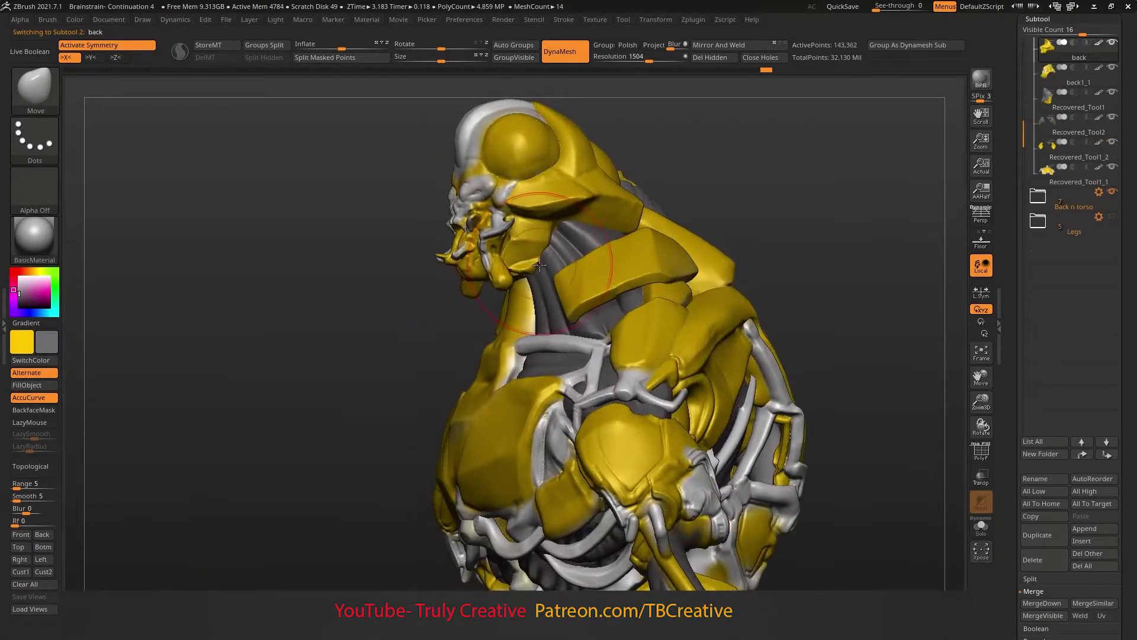
key(s)
mouse_move(509, 235)
right_down()
mouse_move(401, 250)
mouse_move(413, 256)
mouse_move(456, 166)
right_up()
- Carve creases with DamStandard, then select Recovered_Tool1_1 and reshape the shoulder plates with Move
key(b)
key(d)
key(s)
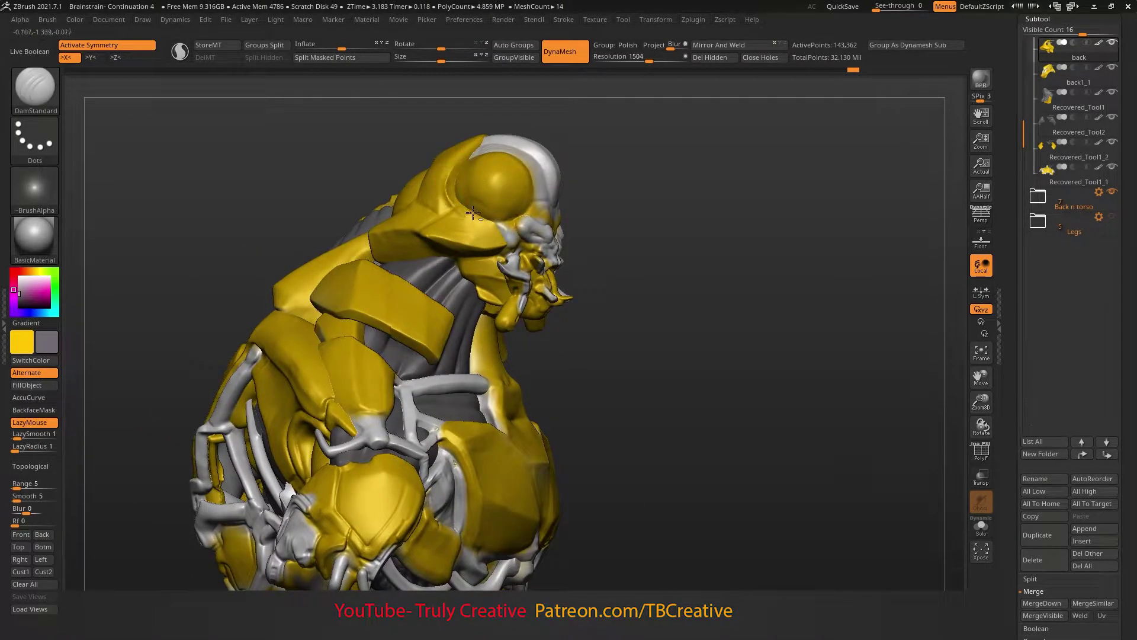
right_drag(473, 213, 386, 308)
alt+click(386, 308)
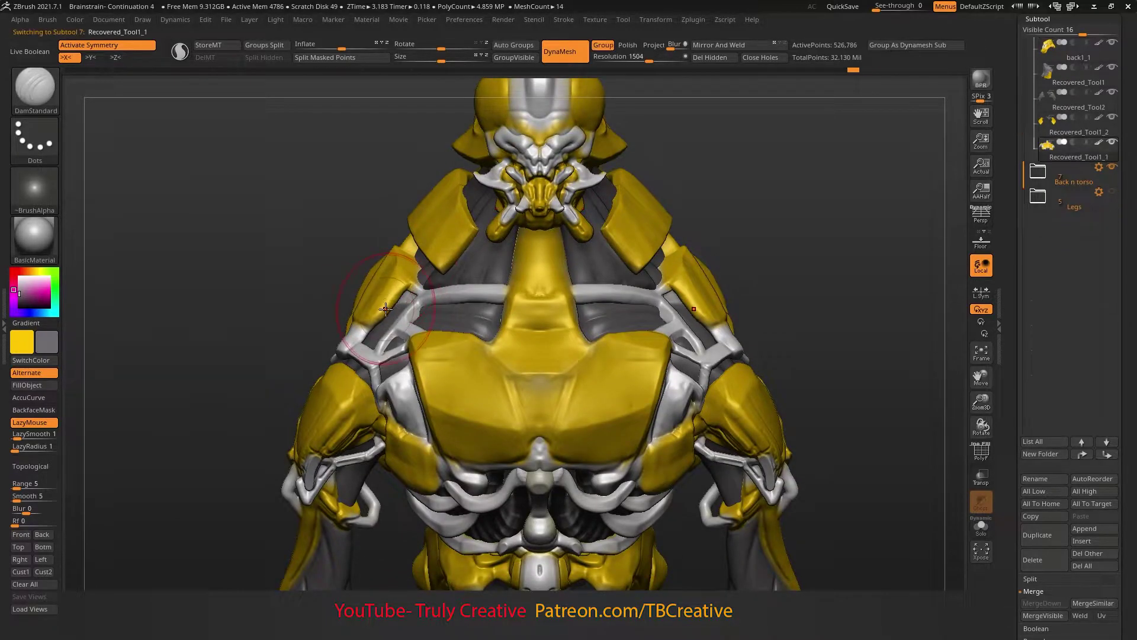
key(b)
key(m)
key(v)
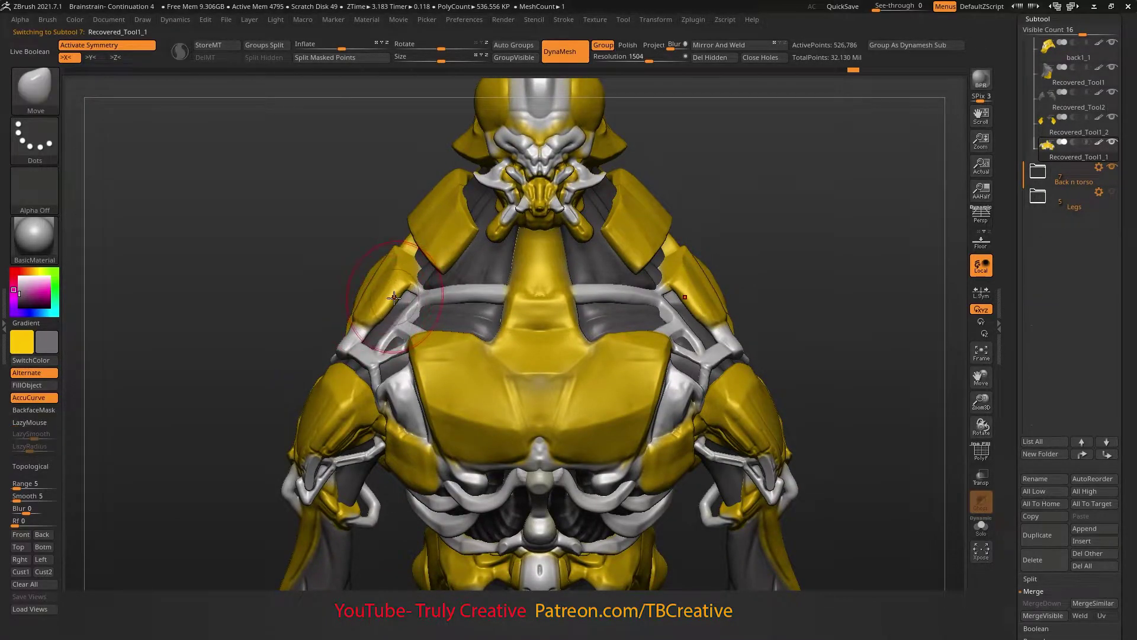
- Polish the chest armour flat with hPolish from three-quarter views
key(b)
key(h)
key(p)
right_drag(395, 272, 388, 278)
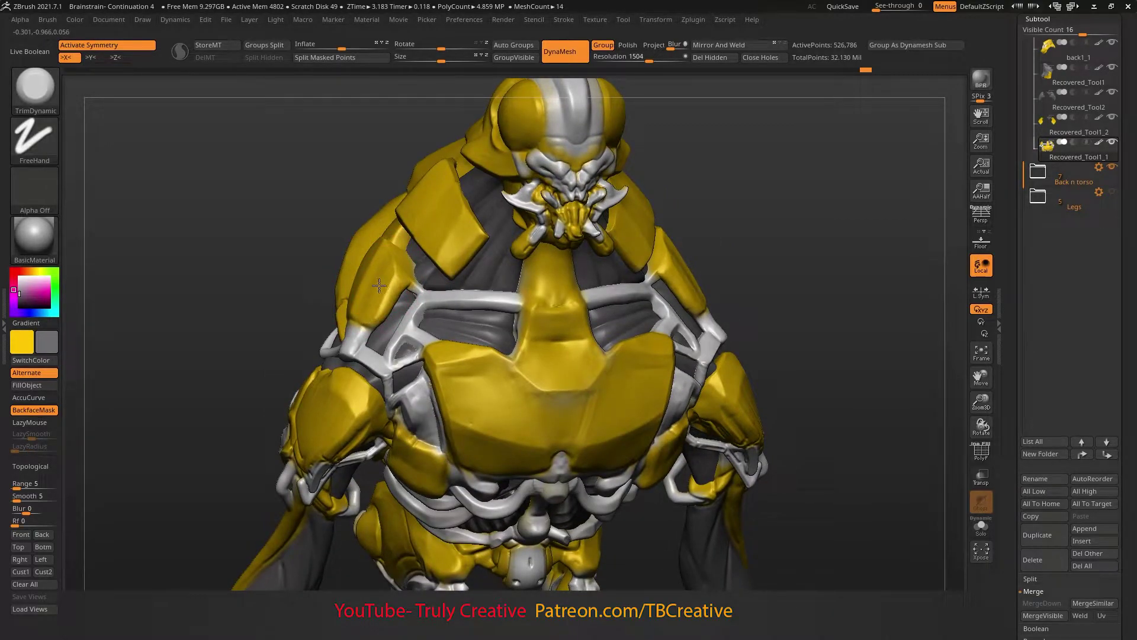
mouse_move(379, 286)
right_down()
mouse_move(364, 304)
mouse_move(361, 290)
mouse_move(375, 294)
right_up()
- Carve sharp creases into the chest plate with DamStandard and lasso-select part of the mesh
key(b)
key(d)
key(s)
mouse_move(378, 248)
right_down()
mouse_move(357, 317)
mouse_move(361, 302)
right_up()
key(ctrl+shift)
key(s)
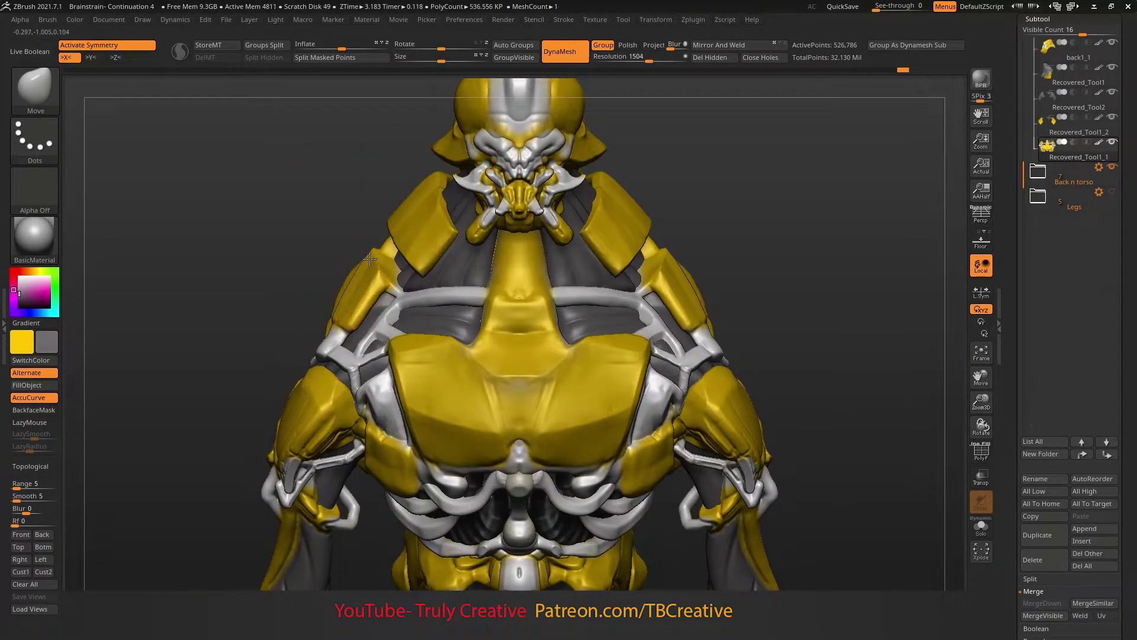
alt+click(419, 266)
- Frame the creature in a three-quarter view, select Recovered_Tool1_1 and crease the chest with DamStandard
key(f)
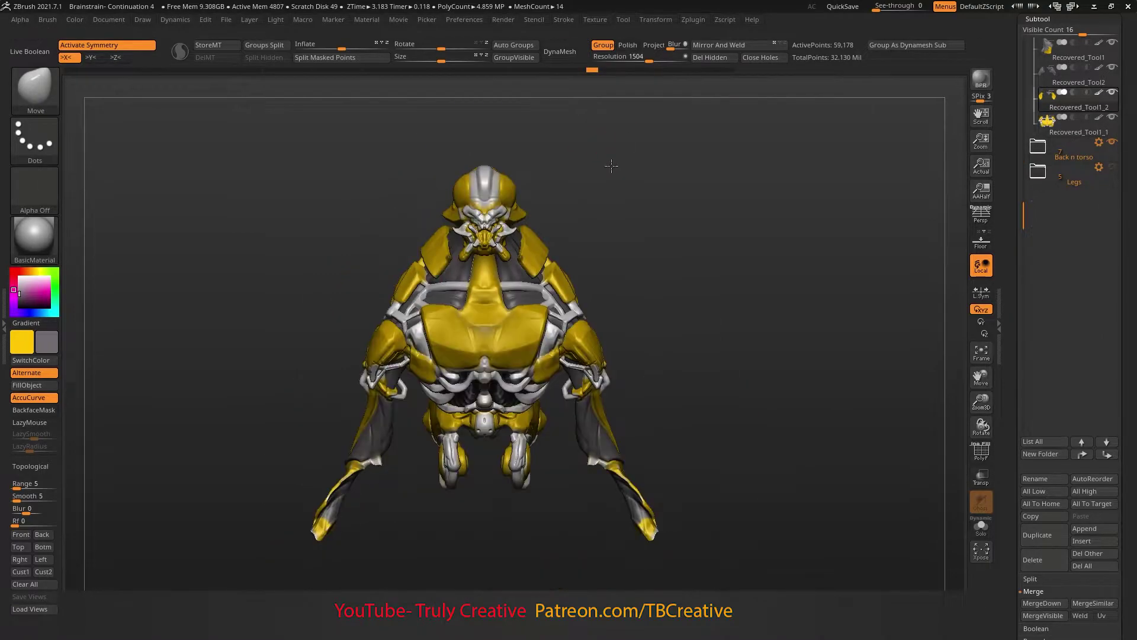
mouse_move(609, 165)
right_down()
mouse_move(503, 221)
mouse_move(468, 279)
mouse_move(494, 263)
mouse_move(503, 281)
mouse_move(480, 336)
mouse_move(463, 314)
mouse_move(517, 283)
mouse_move(485, 302)
mouse_move(498, 299)
mouse_move(479, 289)
mouse_move(457, 317)
mouse_move(461, 236)
mouse_move(472, 253)
mouse_move(456, 255)
mouse_move(484, 277)
mouse_move(462, 324)
mouse_move(472, 312)
mouse_move(477, 323)
mouse_move(457, 334)
mouse_move(507, 320)
mouse_move(498, 251)
mouse_move(482, 307)
mouse_move(508, 301)
right_up()
alt+click(479, 272)
key(b)
key(d)
key(s)
- Push the central chest ridge into shape with Move, then plane and polish it with TrimDynamic and hPolish
key(b)
key(m)
key(v)
key(b)
key(t)
key(d)
key(b)
key(h)
key(p)
- Refine the ridge below the neck with further Move, hPolish and TrimDynamic passes
key(b)
key(m)
key(v)
key(b)
key(h)
key(p)
key(b)
key(t)
key(d)
- Build up the ridge with ClayBuildup and cut the notch with TrimHole from an angled view
key(b)
key(c)
key(b)
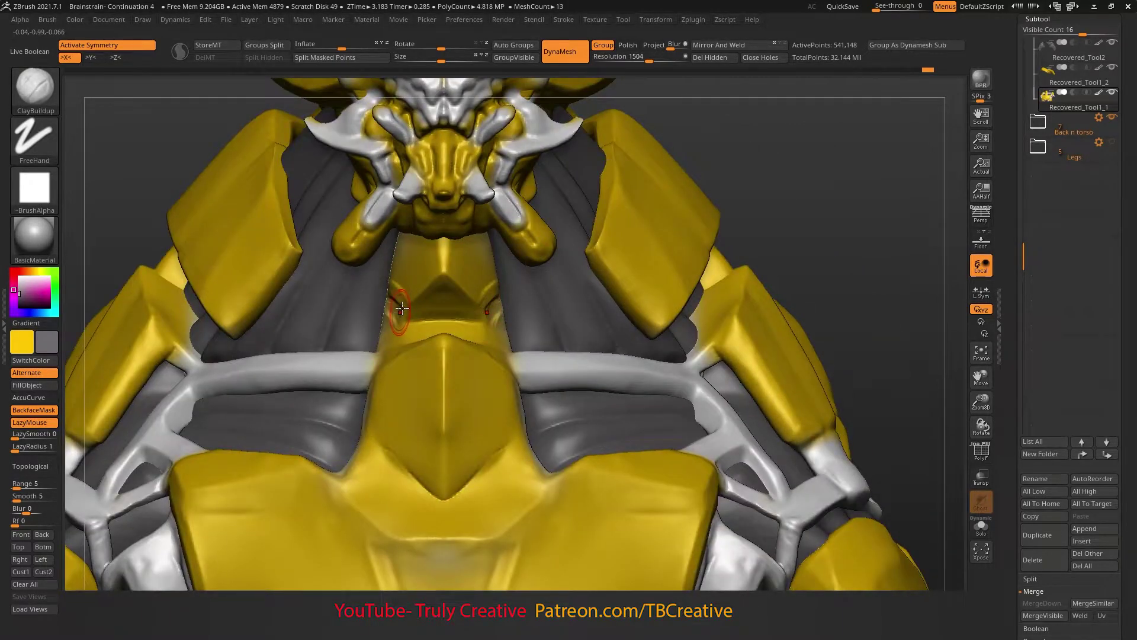
key(b)
mouse_move(402, 308)
right_down()
mouse_move(379, 334)
mouse_move(460, 321)
mouse_move(482, 295)
mouse_move(474, 302)
mouse_move(505, 343)
mouse_move(470, 334)
right_up()
key(t)
key(h)
- Finish the ridge and notch with alternating Move and hPolish strokes
key(b)
key(m)
key(v)
key(b)
key(h)
key(p)
key(b)
key(m)
key(v)
- Sculpt the front of the chest plate with DamStandard and Standard strokes
key(b)
key(d)
key(s)
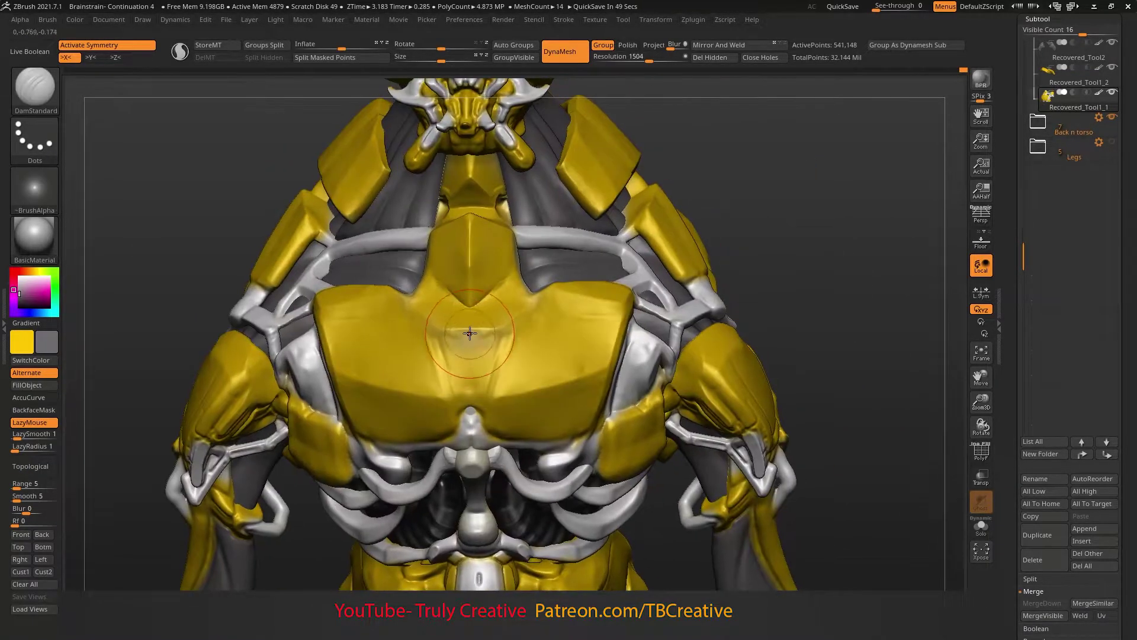
mouse_move(468, 414)
right_down()
mouse_move(466, 391)
mouse_move(493, 349)
mouse_move(468, 332)
mouse_move(828, 277)
mouse_move(469, 391)
right_up()
key(b)
key(s)
key(t)
- Flatten the chest plate's front face into angular planes with TrimDynamic and hPolish
key(b)
key(t)
key(d)
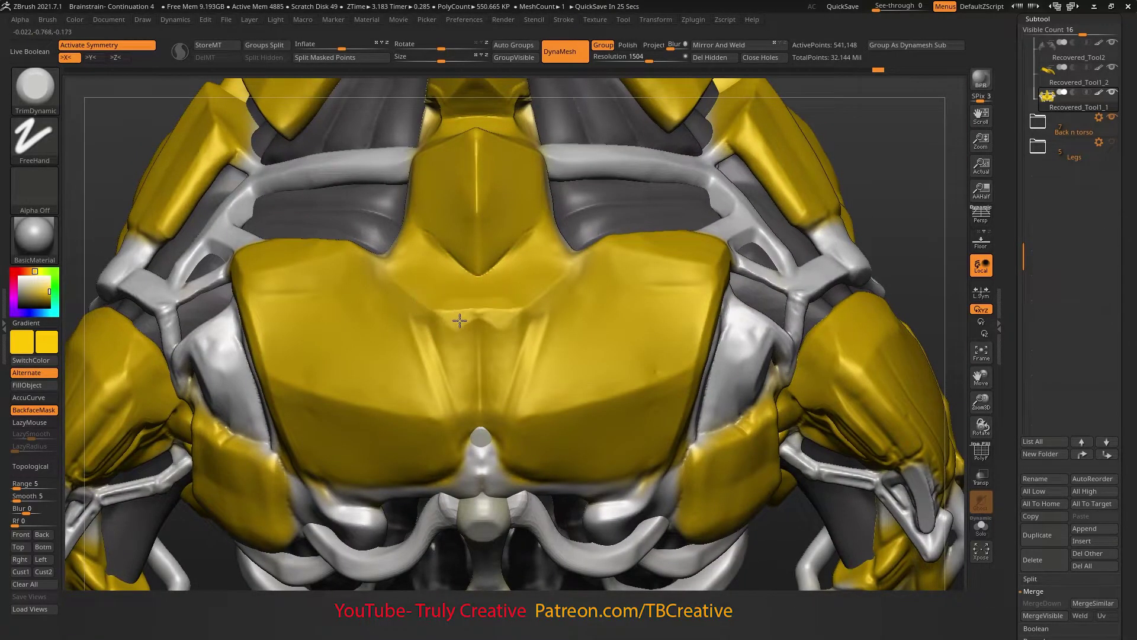
key(b)
key(h)
key(p)
mouse_move(463, 297)
right_down()
mouse_move(503, 312)
mouse_move(456, 331)
mouse_move(480, 312)
mouse_move(469, 360)
right_up()
key(b)
key(t)
key(d)
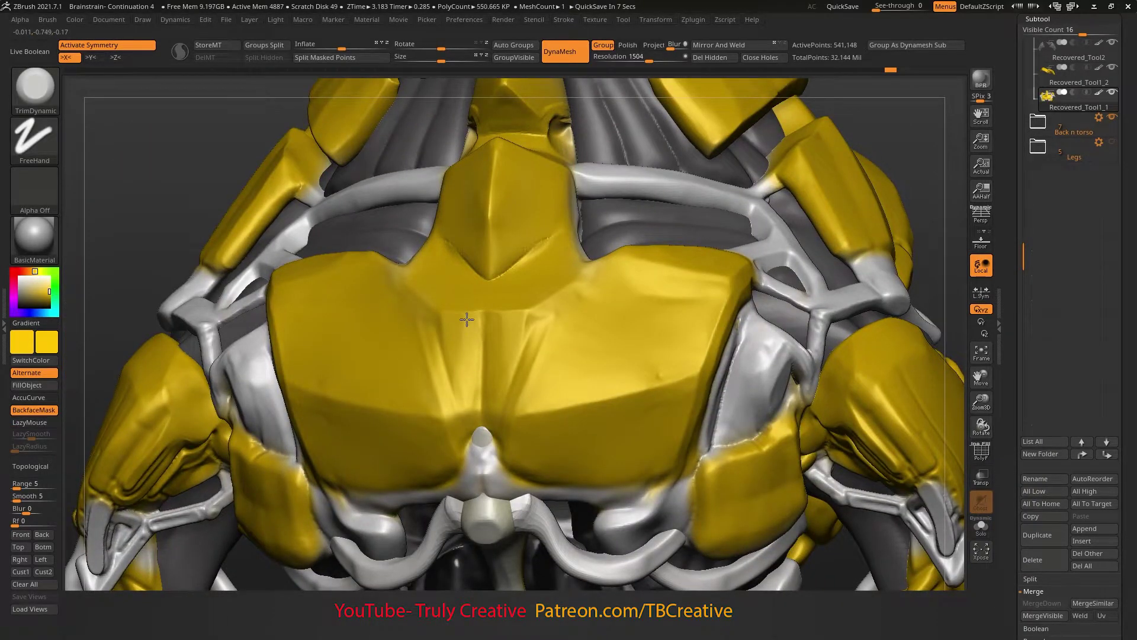
- Zoom out to the whole character and cut the centre crease with DamStandard
mouse_move(467, 319)
ctrl+right_down()
mouse_move(562, 310)
mouse_move(513, 285)
mouse_move(496, 294)
mouse_move(497, 380)
mouse_move(479, 276)
mouse_move(506, 262)
mouse_move(450, 296)
mouse_move(464, 258)
ctrl+right_up()
key(b)
key(d)
key(s)
- Mask all but the rib struts, Transpose-move them above the chest plate, then clear the mask
key(ctrl)
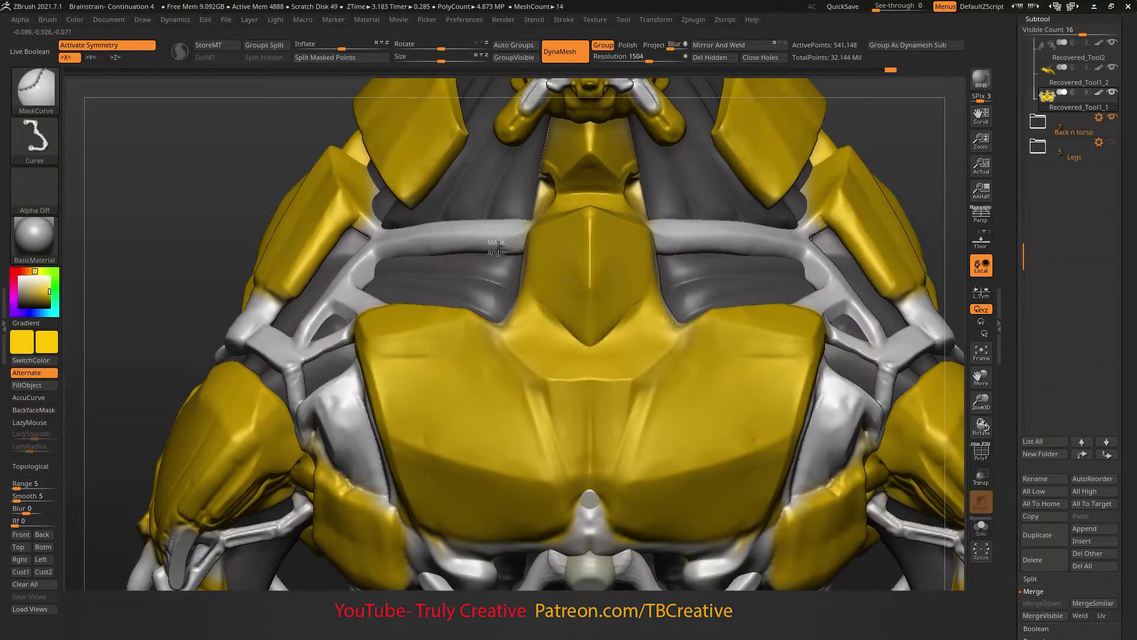
key(w)
ctrl+click(494, 269)
drag(507, 239, 478, 316)
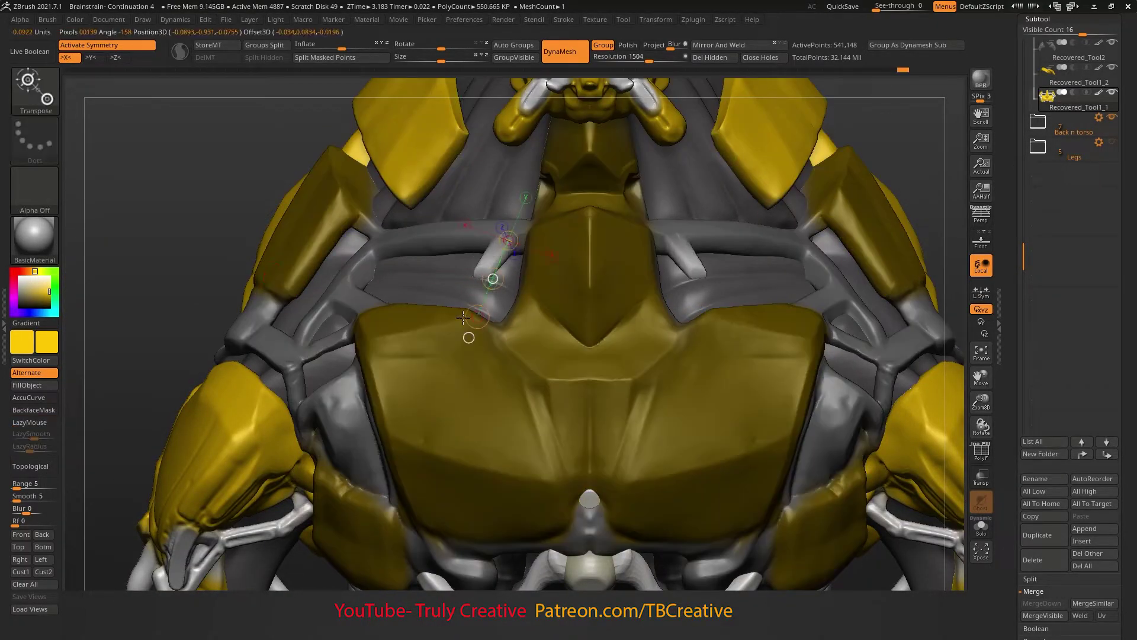
mouse_move(463, 318)
right_down()
mouse_move(444, 333)
mouse_move(394, 331)
mouse_move(595, 197)
mouse_move(567, 190)
mouse_move(544, 226)
mouse_move(584, 252)
mouse_move(584, 306)
right_up()
key(q)
ctrl+click(594, 198)
- Sculpt the shoulder plate with DamStandard, then turn off Solo to show the whole creature
key(ctrl)
right_drag(574, 249, 576, 284)
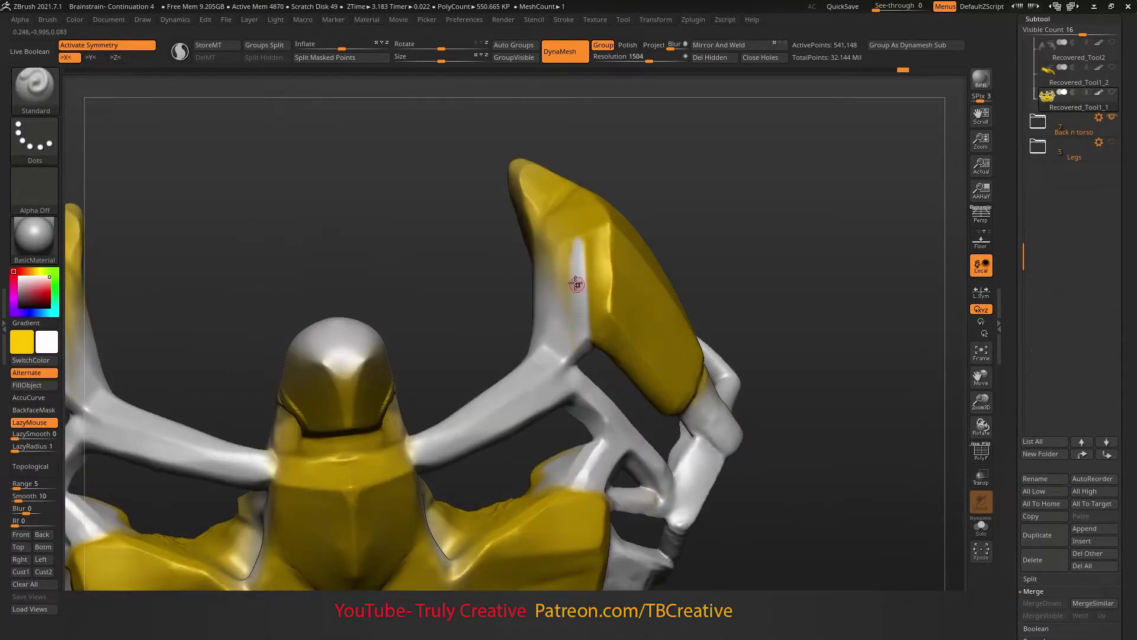
right_drag(543, 222, 569, 227)
key(b)
key(d)
key(s)
mouse_move(530, 177)
right_down()
mouse_move(541, 246)
mouse_move(475, 262)
mouse_move(589, 262)
mouse_move(557, 201)
mouse_move(592, 195)
right_up()
shift+click(1095, 140)
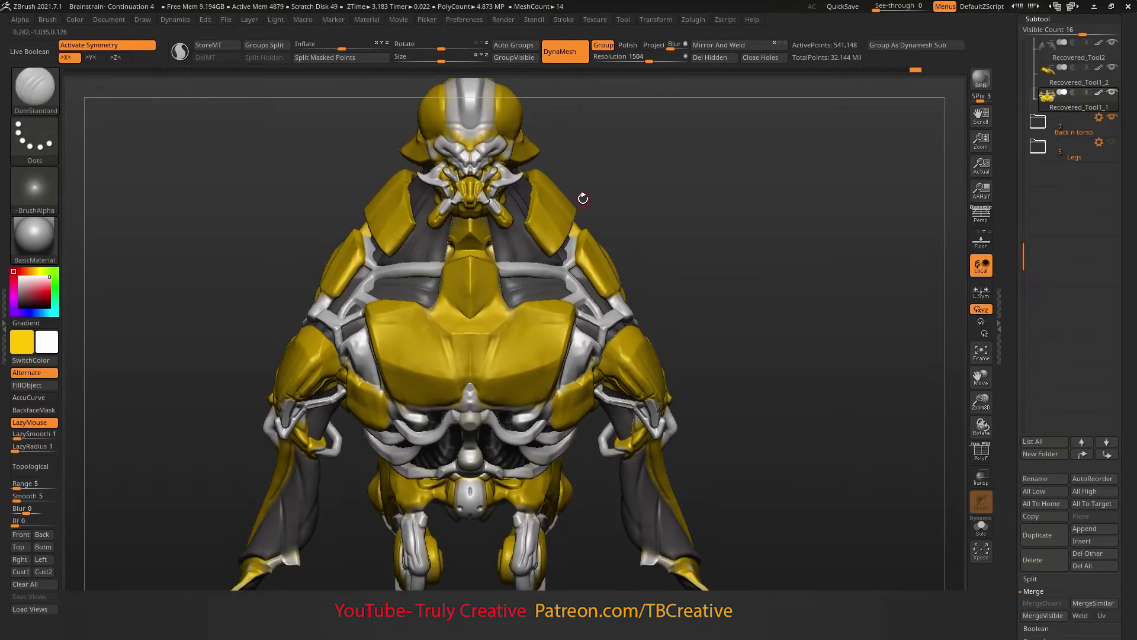
right_drag(577, 233, 648, 231)
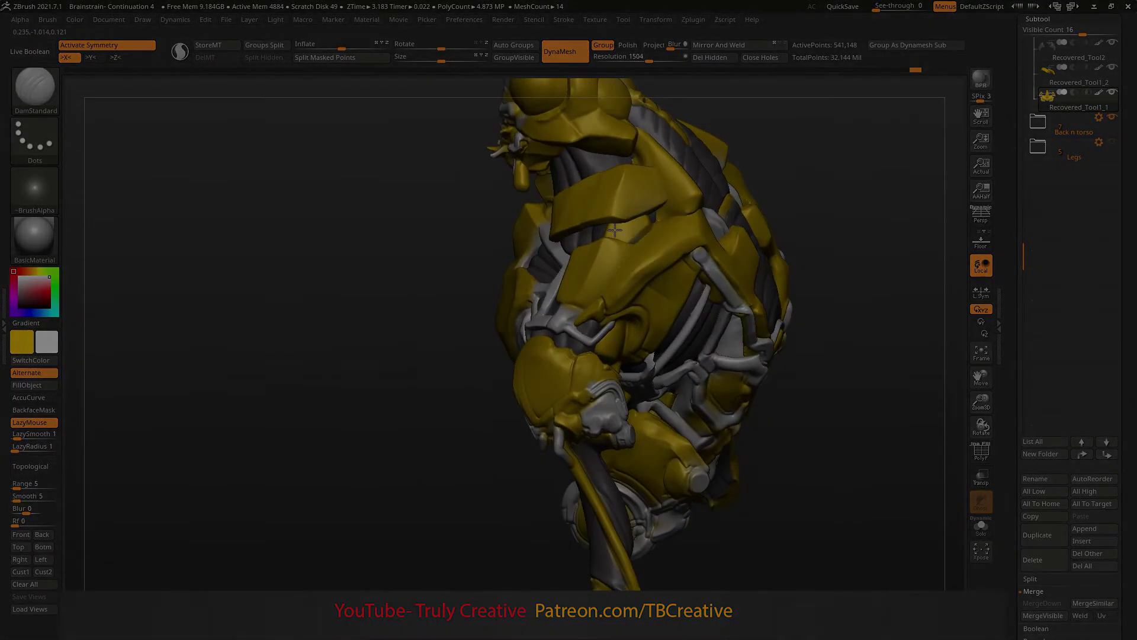